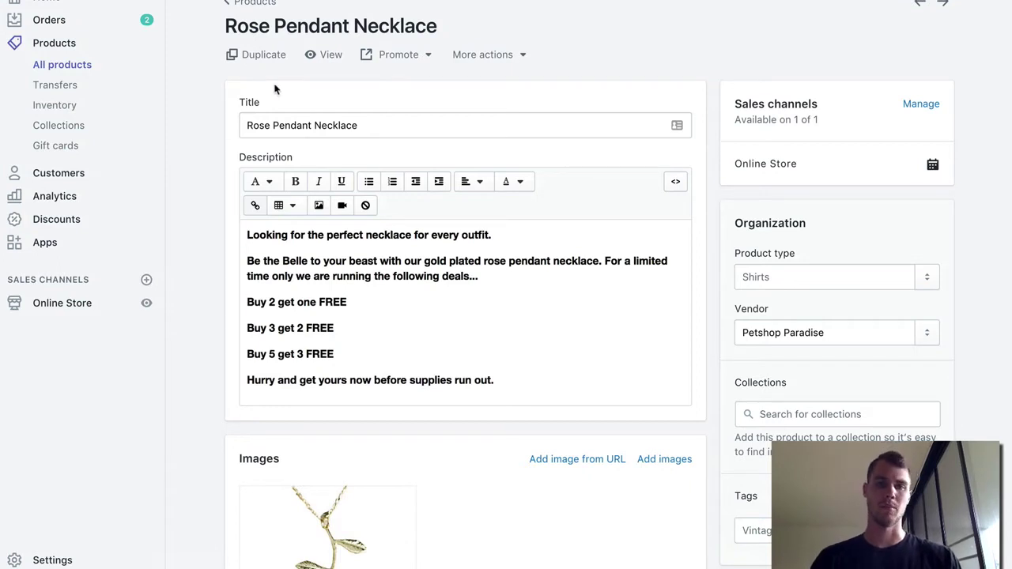
- Review the Rose Pendant Necklace's title and the buy-and-get-free deals listed in its description
left_click_drag(228, 25, 339, 26)
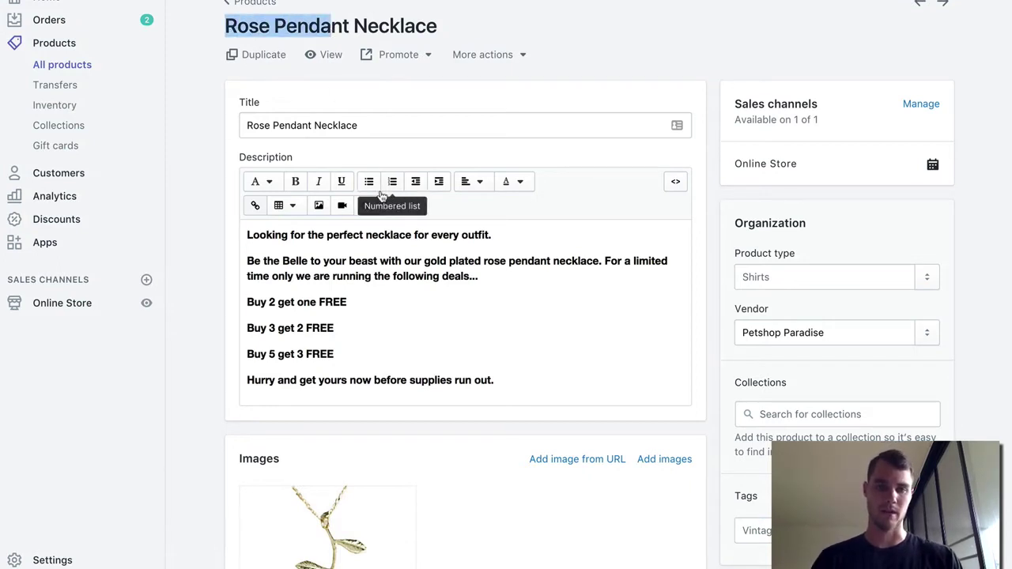
scroll(381, 194, "down", 1)
scroll(372, 315, "down", 1)
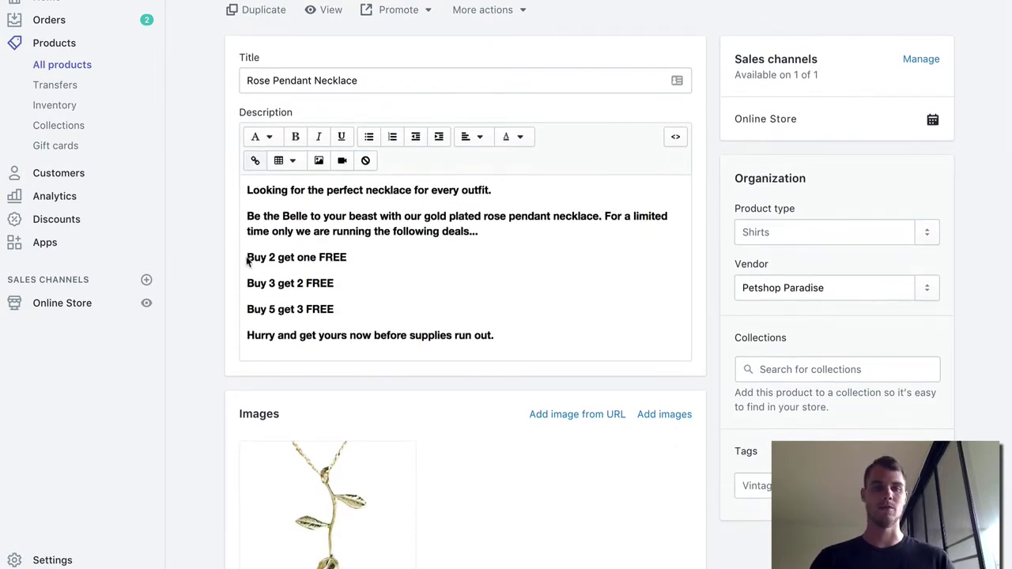
left_click_drag(247, 259, 284, 257)
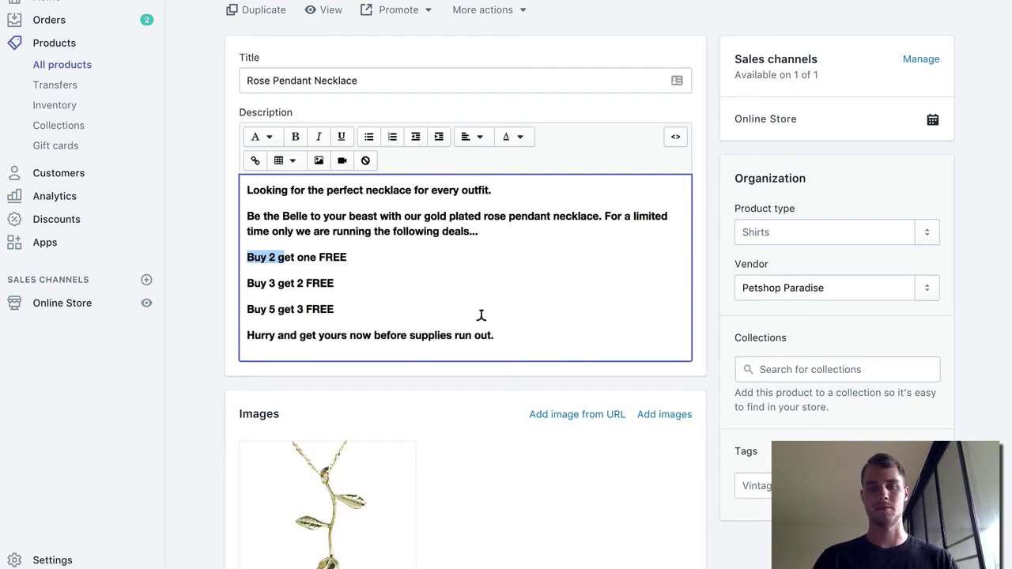
scroll(401, 308, "down", 3)
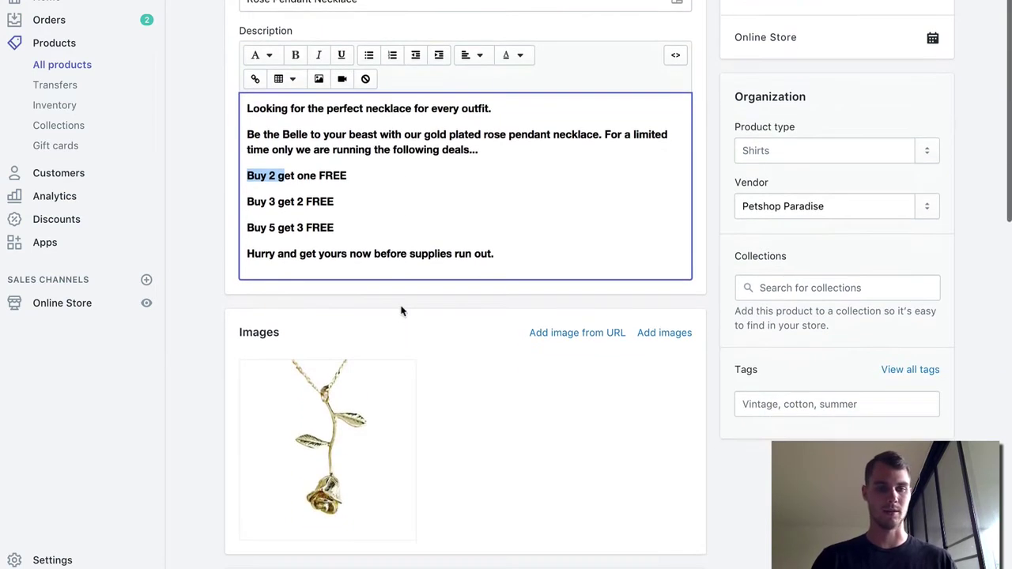
scroll(401, 311, "up", 3)
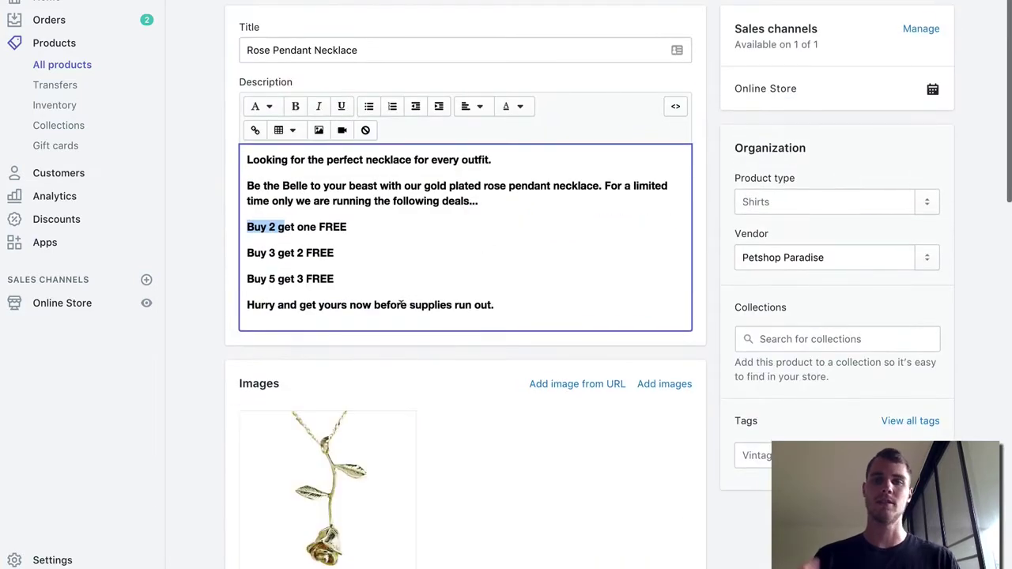
- Start adding variants to the product and name the option "Order Now"
scroll(400, 299, "down", 10)
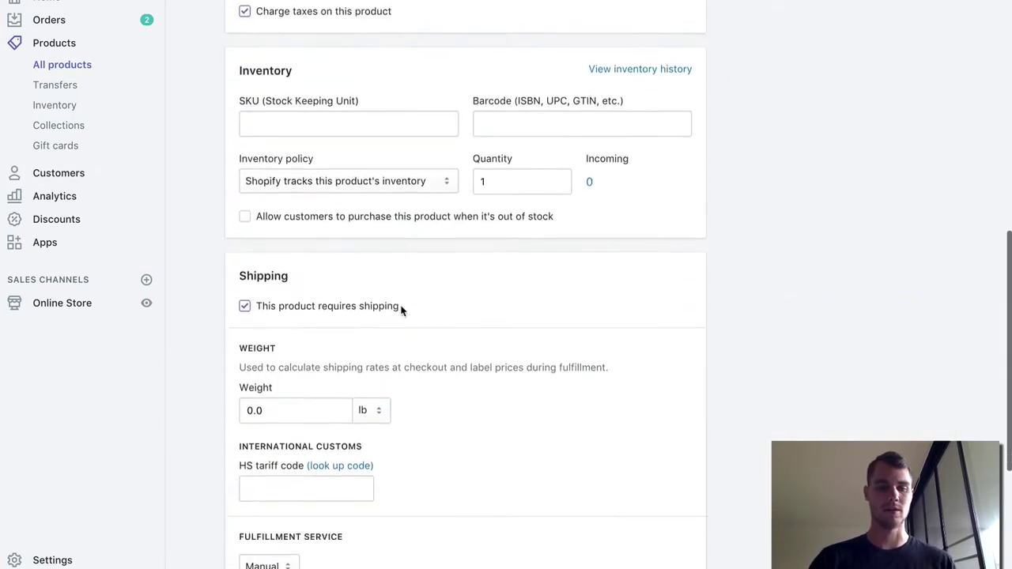
scroll(401, 310, "down", 2)
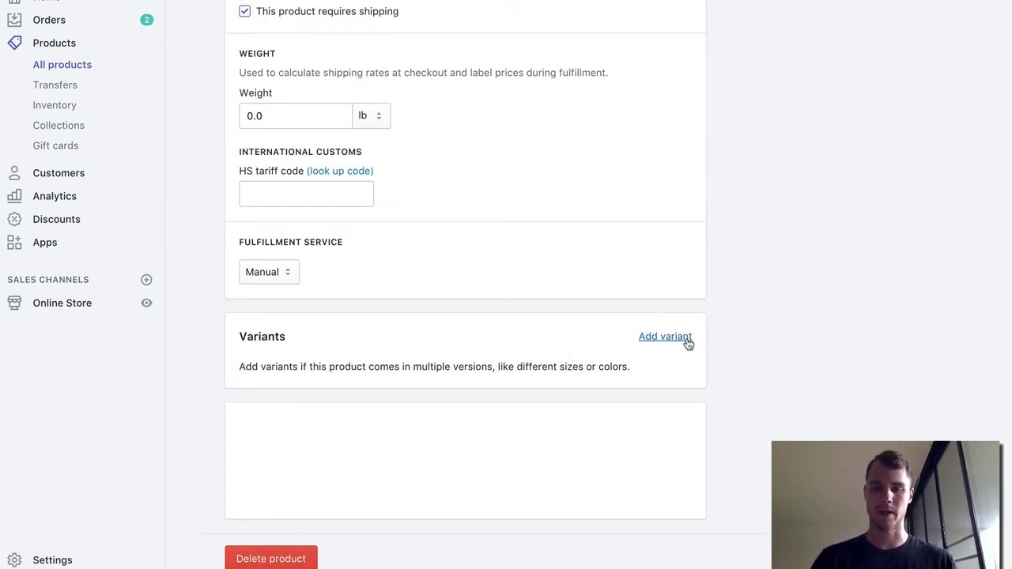
left_click(661, 338)
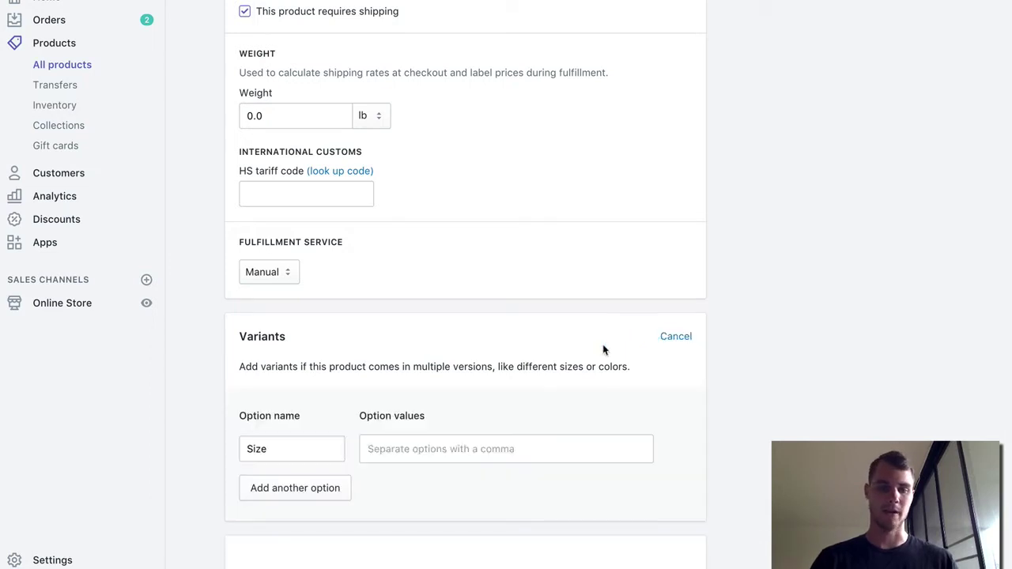
double_click(289, 448)
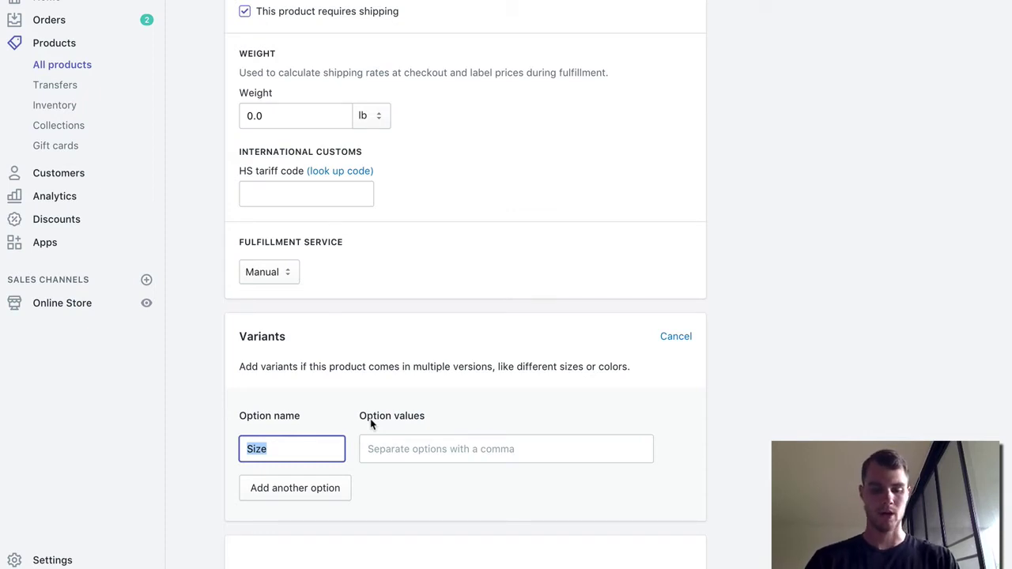
type("Order Now")
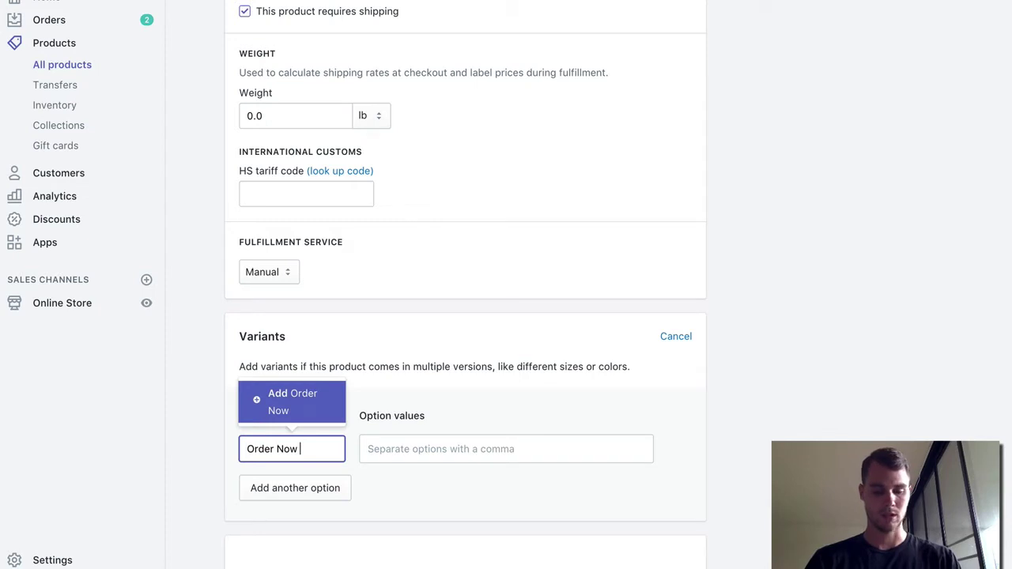
left_click(620, 406)
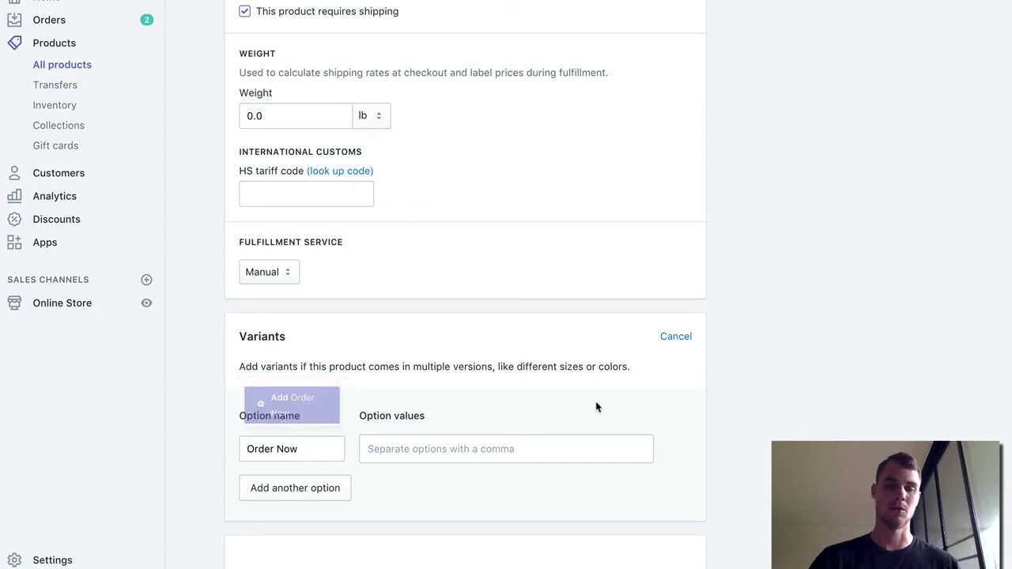
- Add "Buy 1" and "Buy 2 Get One FREE" as values of the Order Now option
left_click(367, 449)
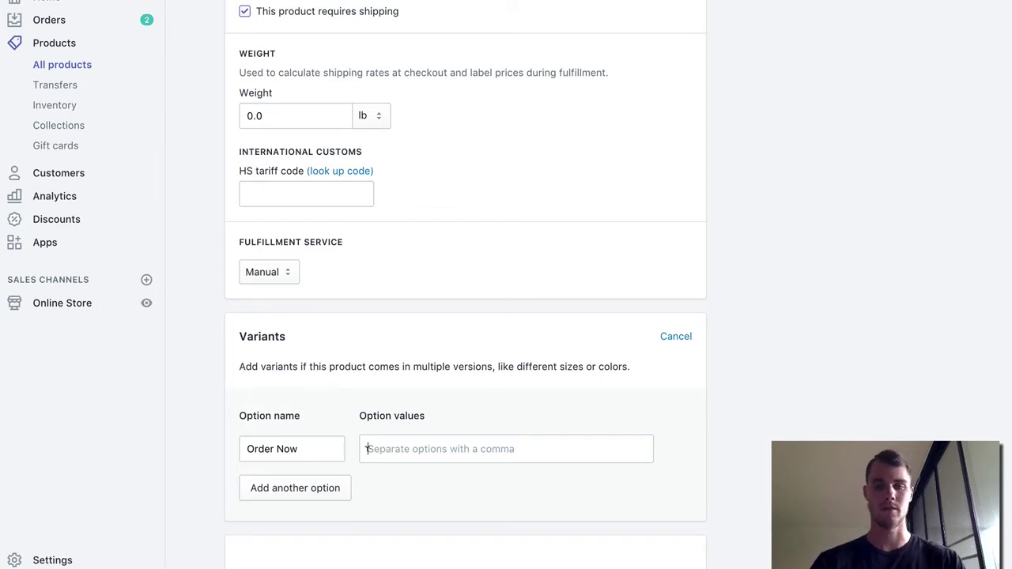
type("Buy 1")
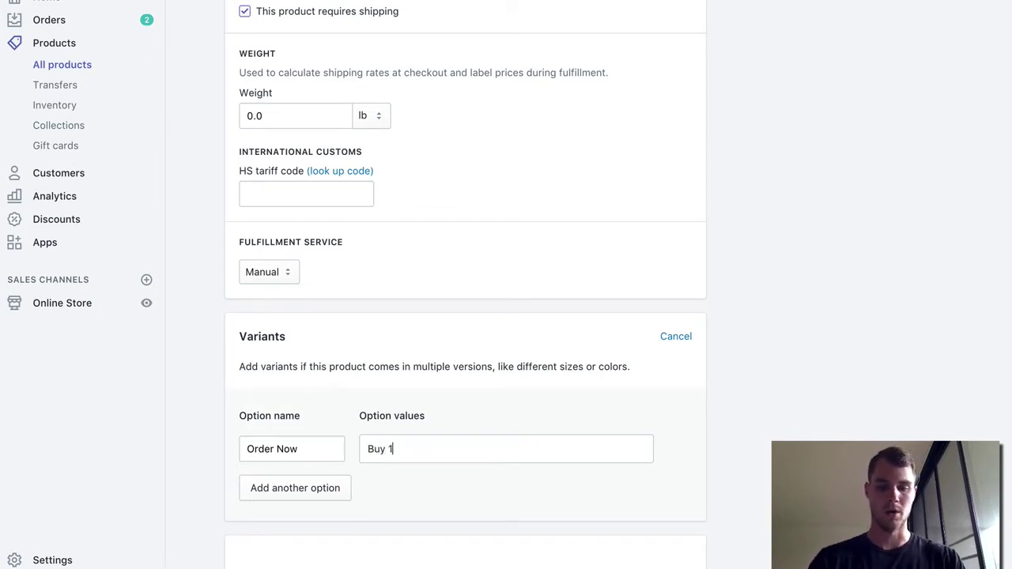
key("Return")
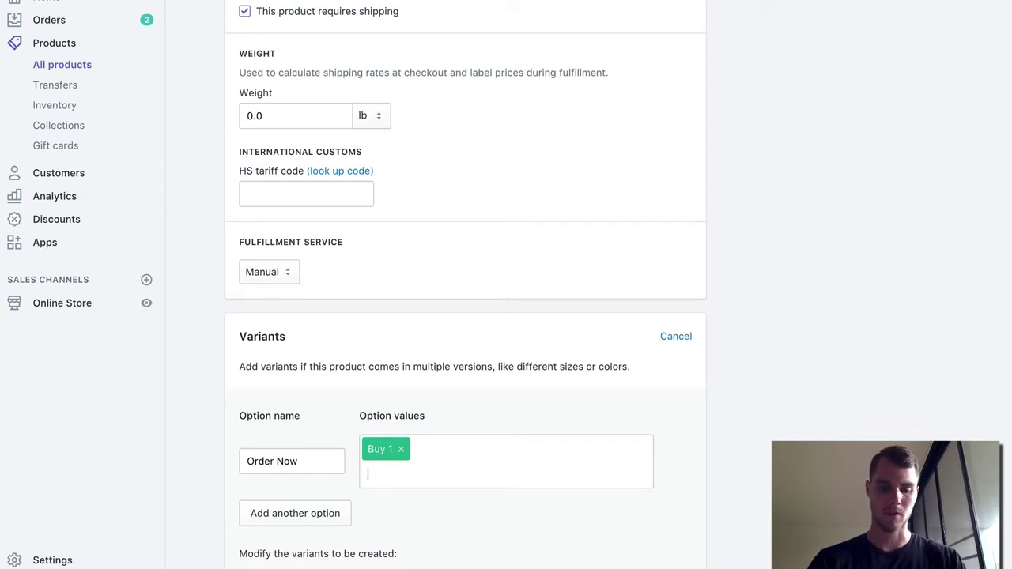
type("Buy 2")
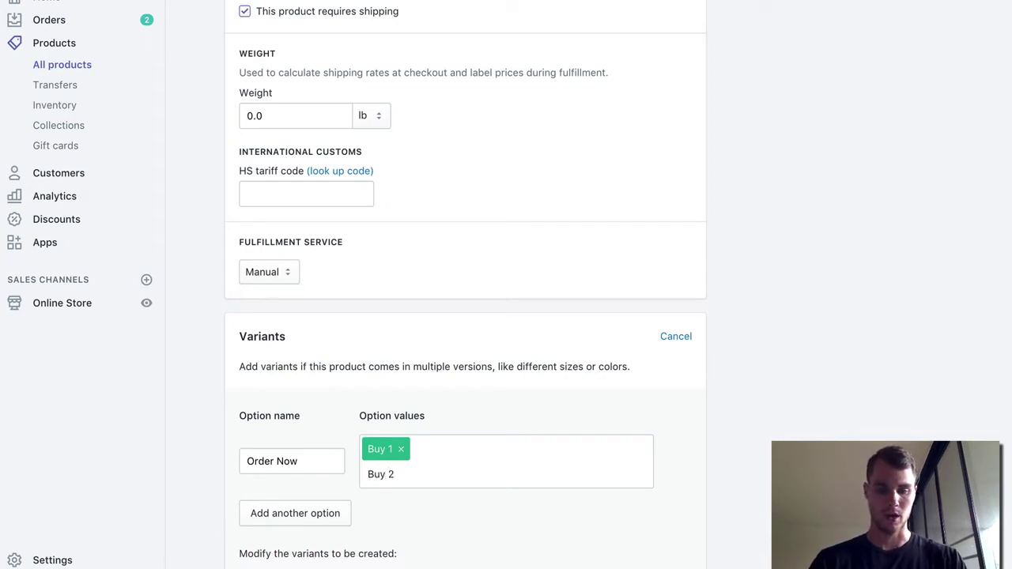
type(" Get ")
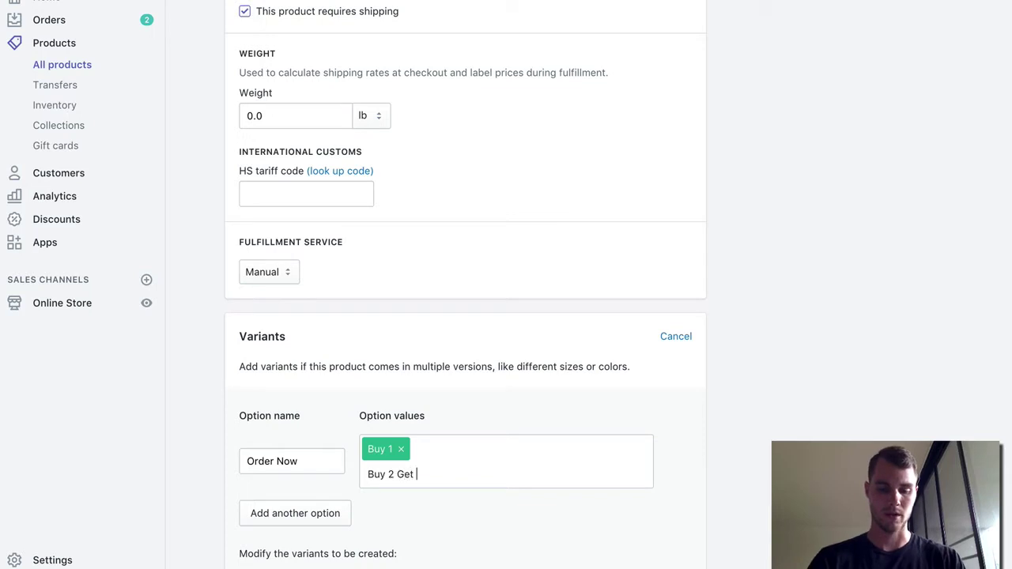
type("One FREE")
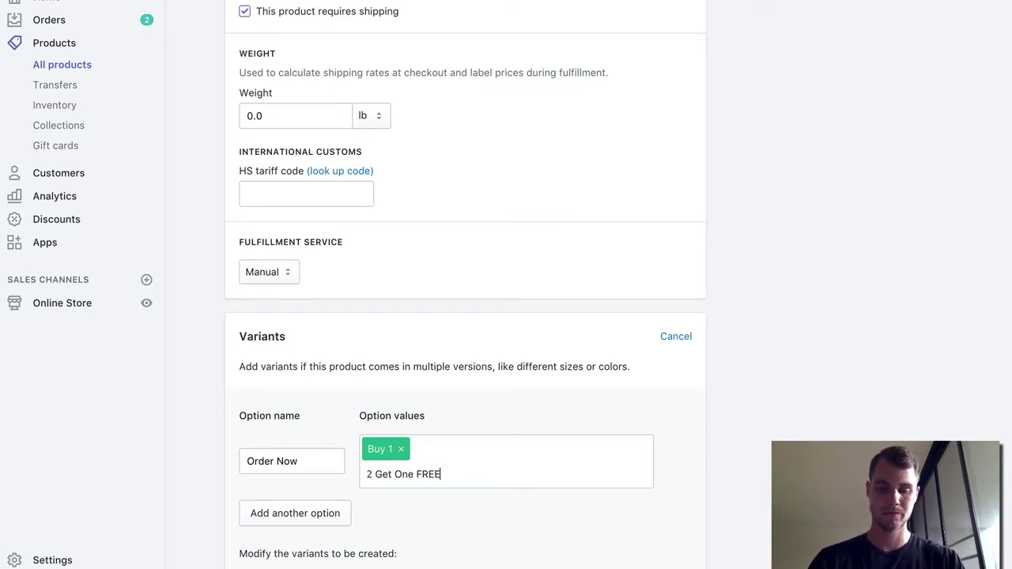
key("Return")
- Add "Buy 3 Get 2 FREE" as another value of the Order Now option
type("Buy ")
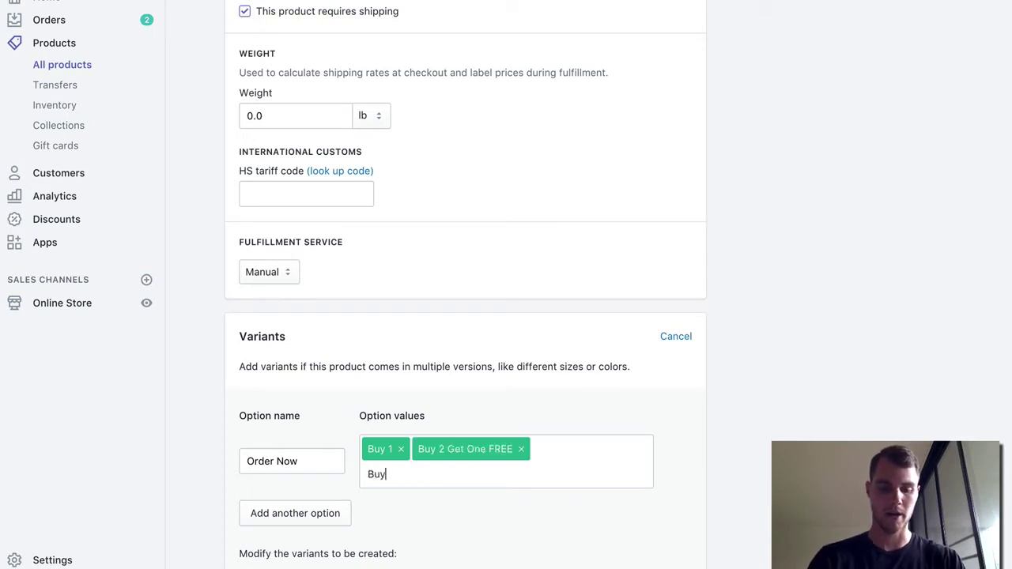
type("3 GET")
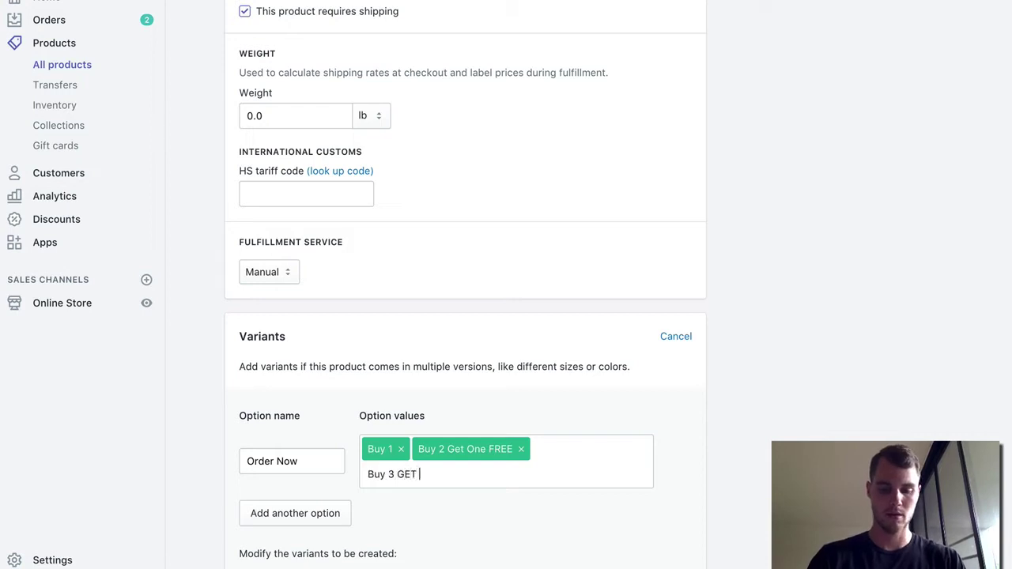
key("BackSpace")
key("BackSpace")
key("BackSpace")
type("et O")
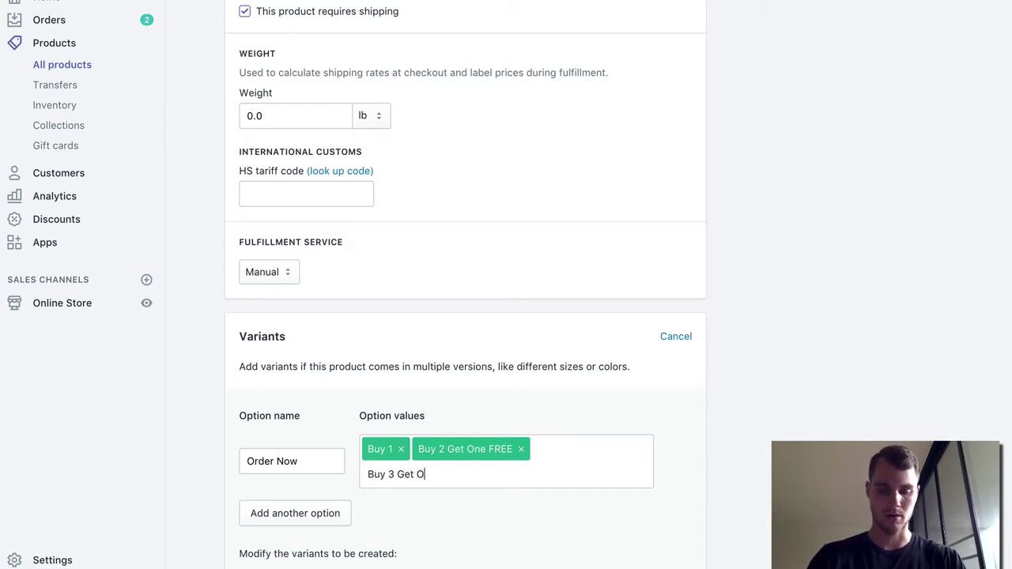
key("BackSpace")
type("12 FREE")
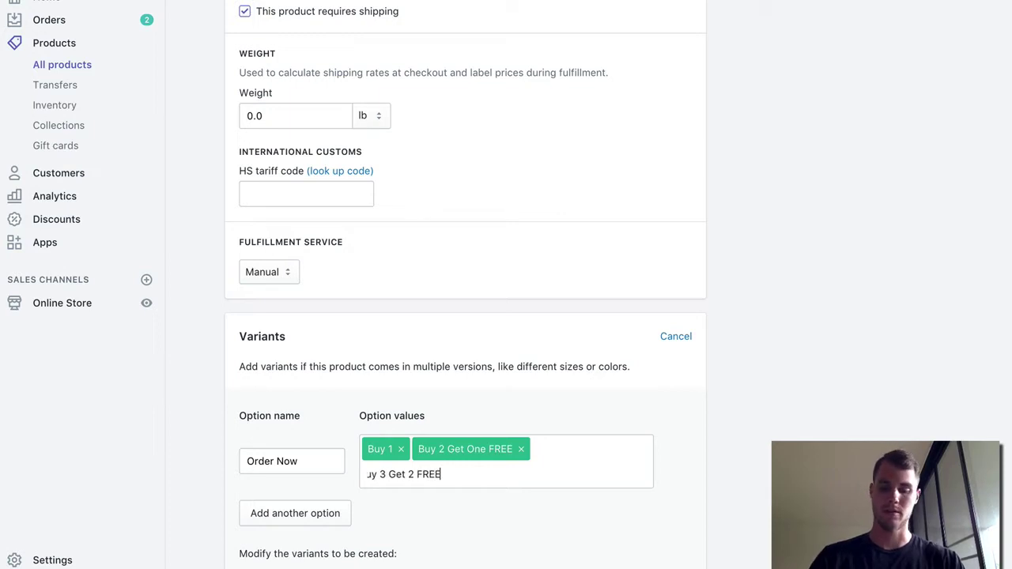
key("Return")
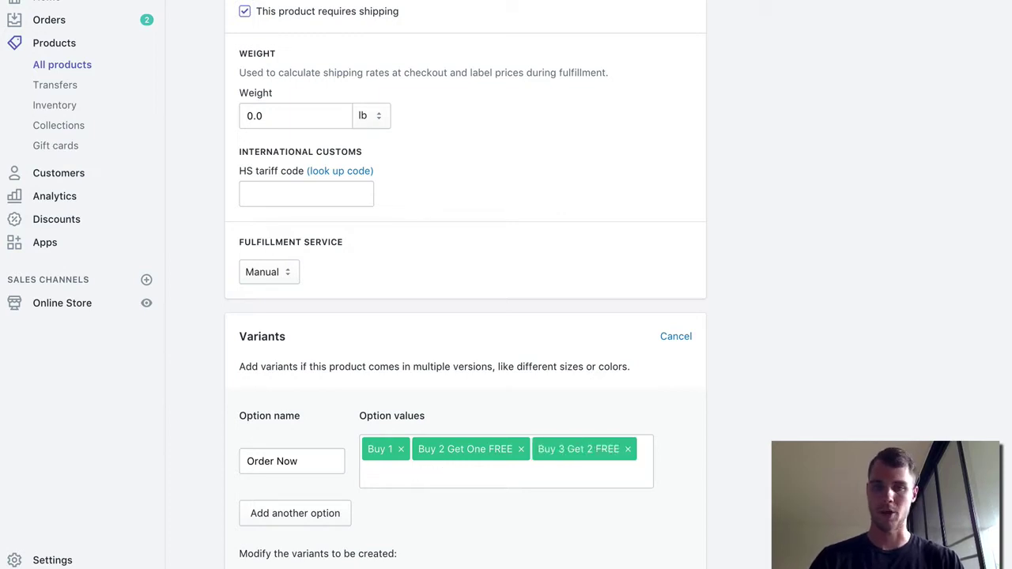
- Add "Buy 5 Get 3 FREE" as an Order Now option value and save the product with its new variants
type("Buy")
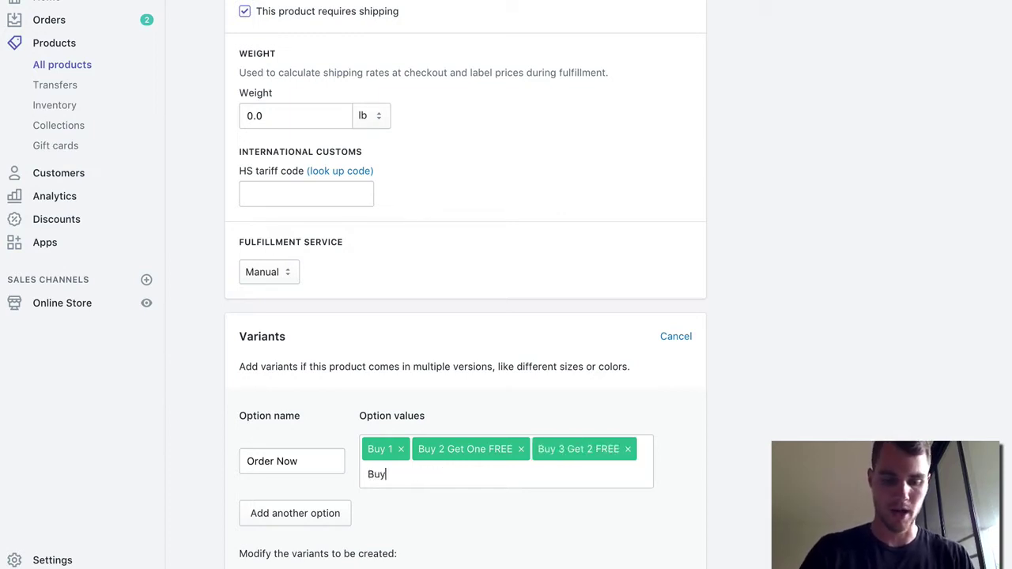
type(" 5 G")
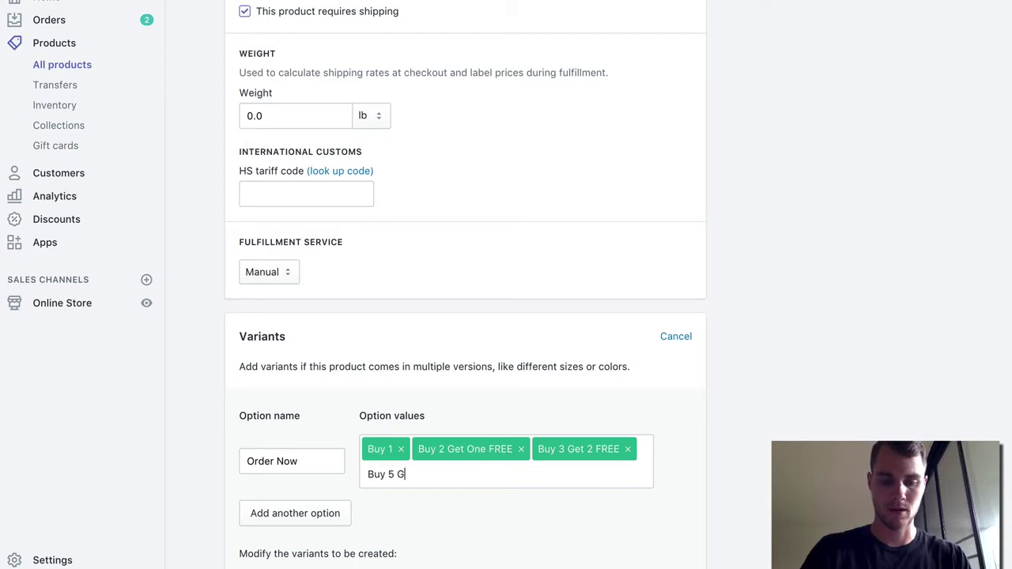
type("et 3 FREE")
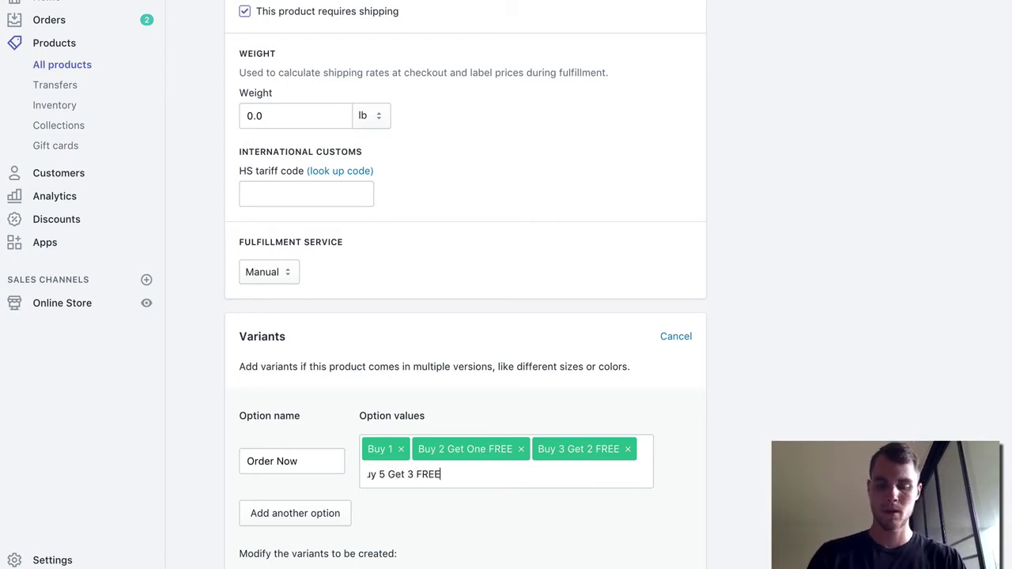
key("Return")
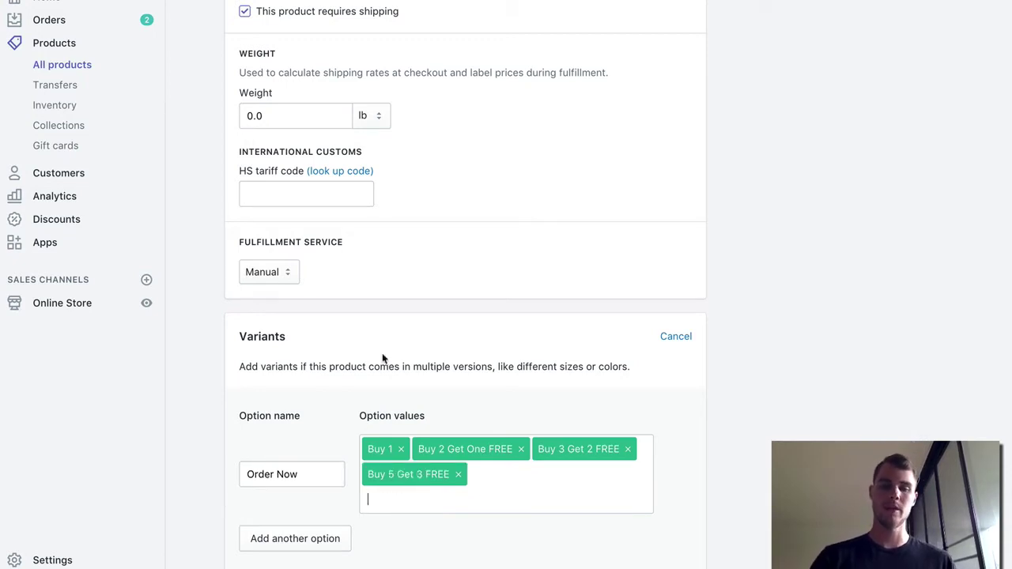
scroll(456, 477, "down", 5)
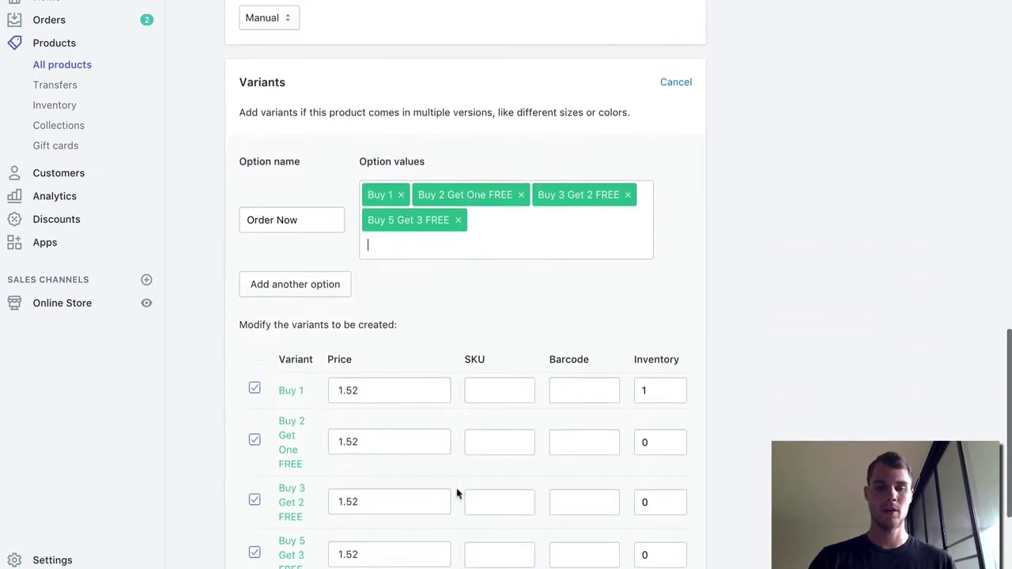
scroll(457, 488, "down", 2)
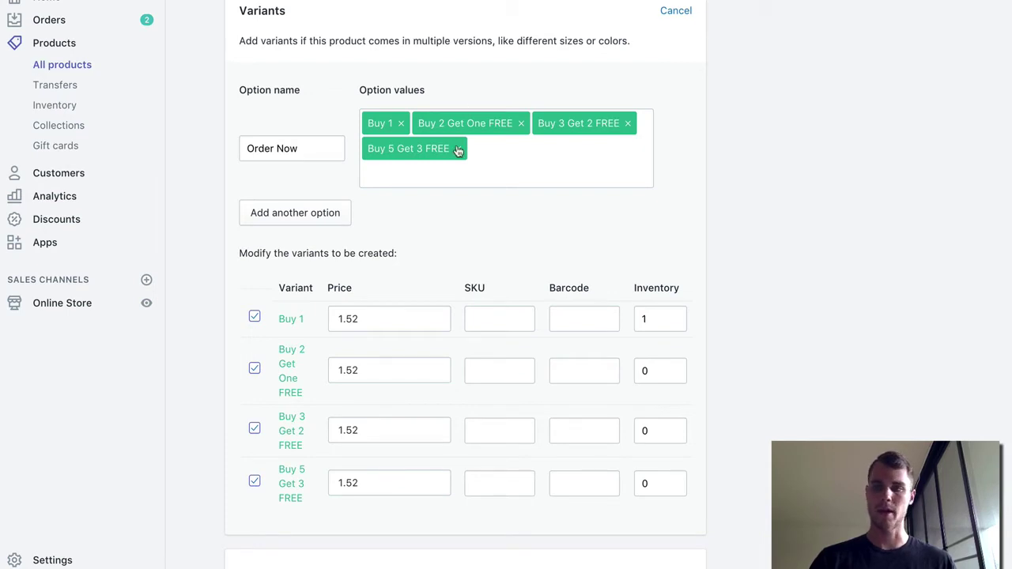
scroll(449, 181, "down", 1)
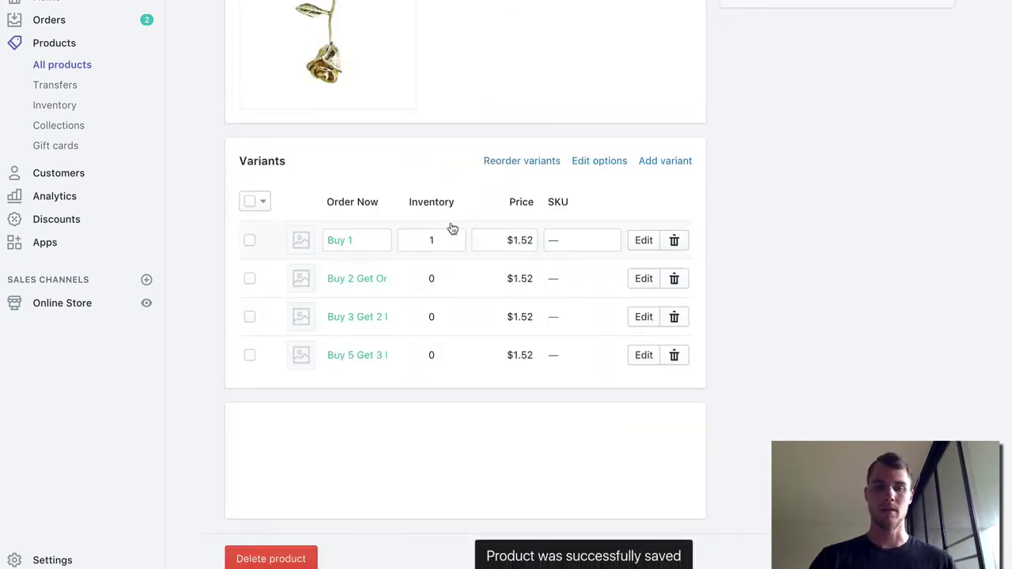
- Select all four variants of the product and open them in the bulk editor
left_click(249, 203)
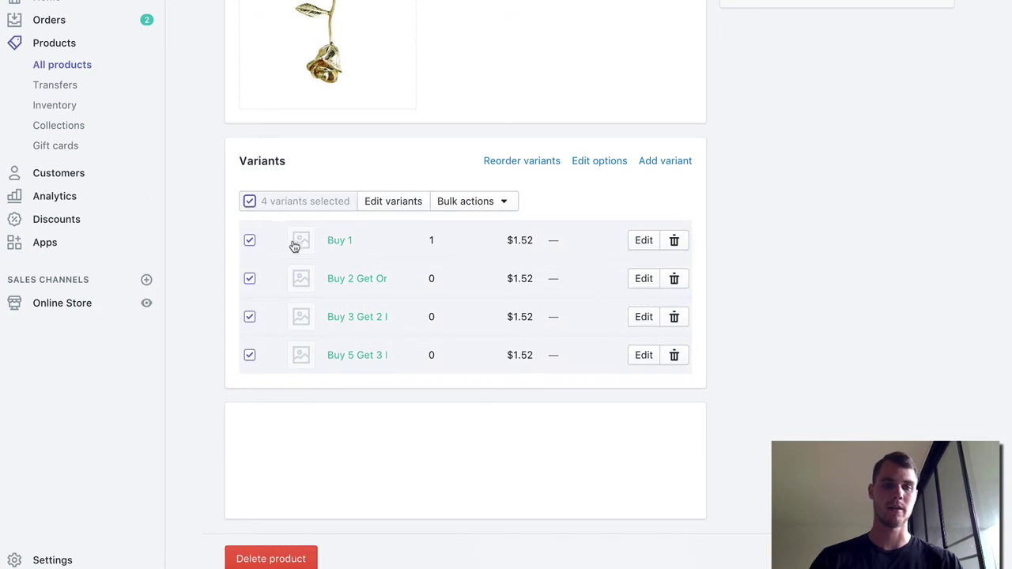
left_click(408, 202)
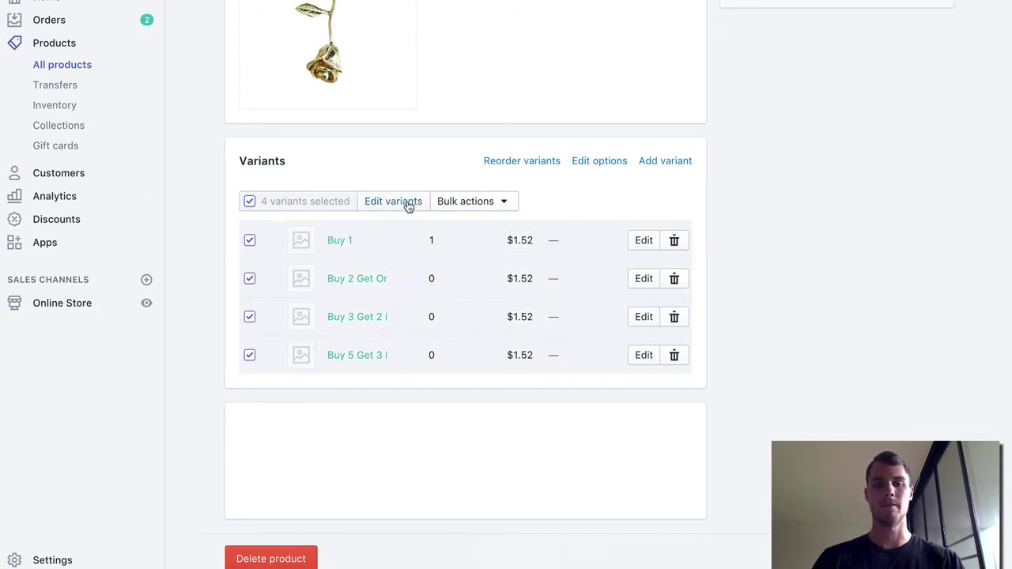
left_click(408, 205)
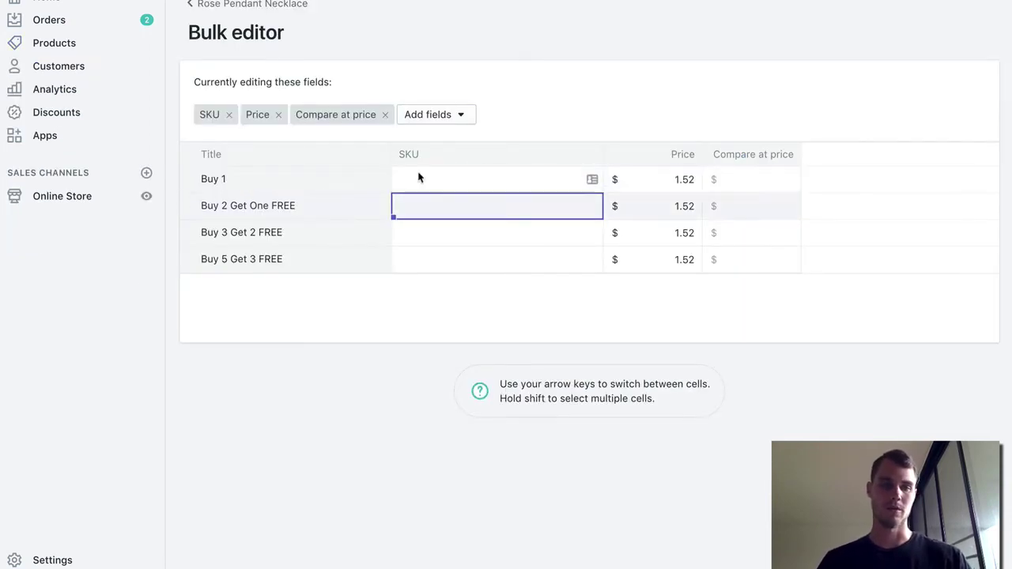
- Set the price of the Buy 1 variant to $15
left_click(678, 182)
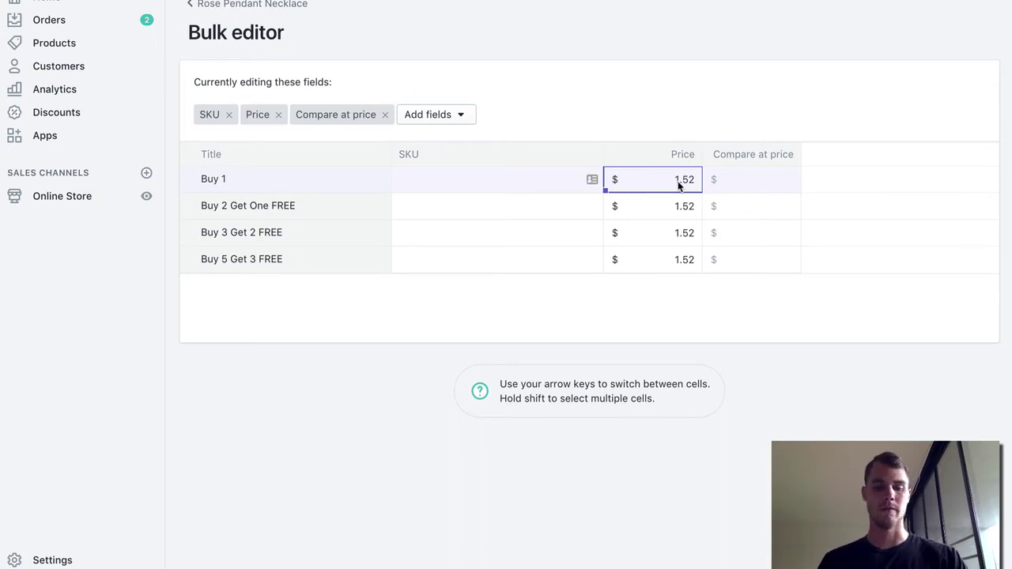
type("15")
left_click(748, 149)
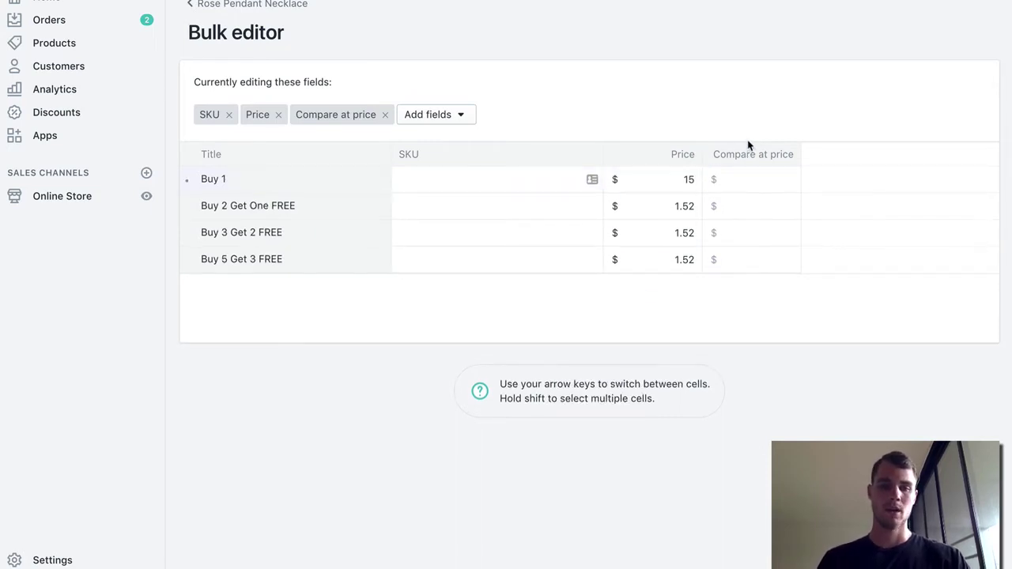
- Set the price of Buy 2 Get One FREE to $30, Buy 3 Get 2 FREE to $45 and Buy 5 Get 3 FREE to $75
left_click(693, 216)
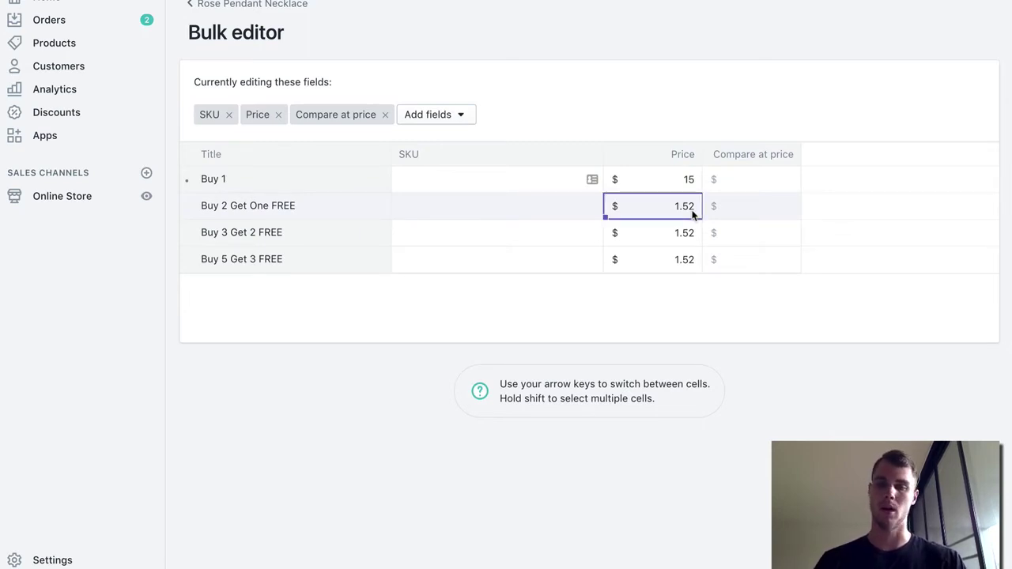
type("30")
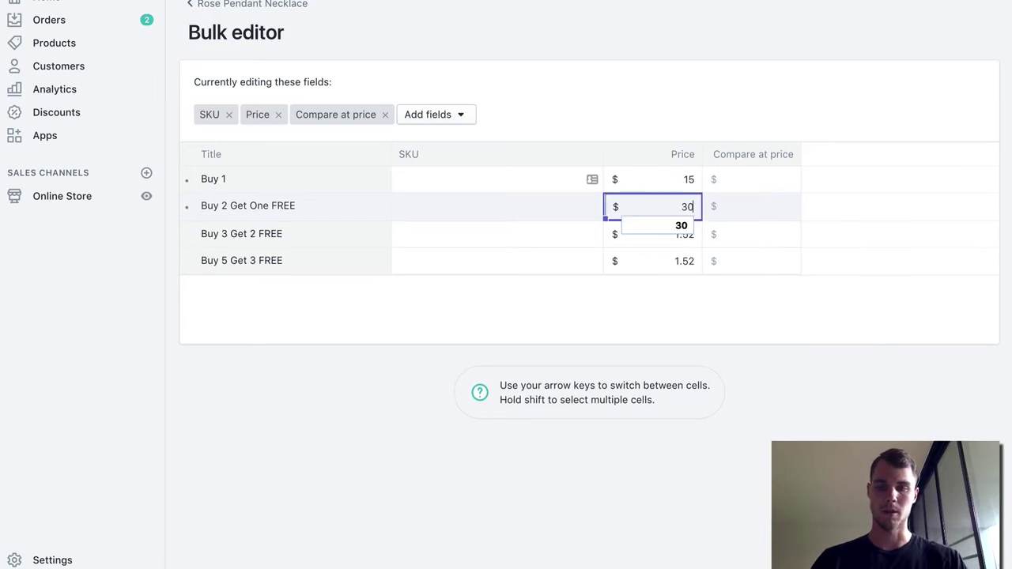
left_click(683, 241)
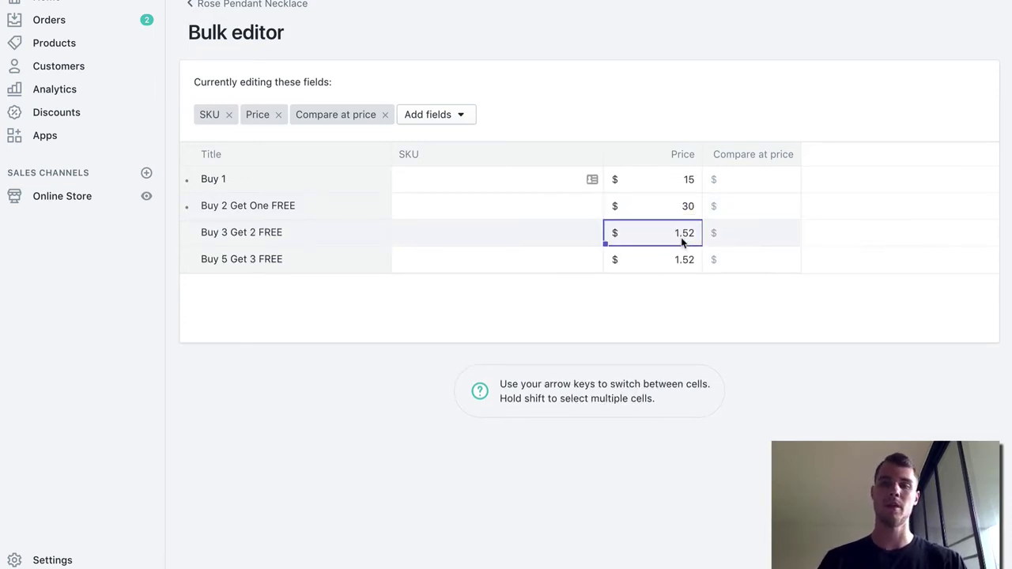
type("45")
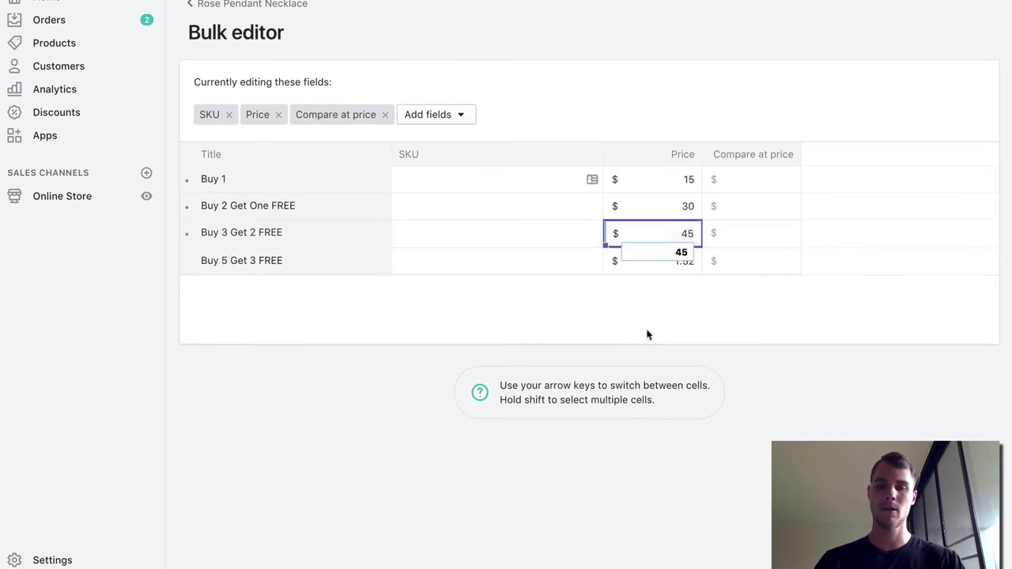
left_click(649, 332)
left_click(678, 263)
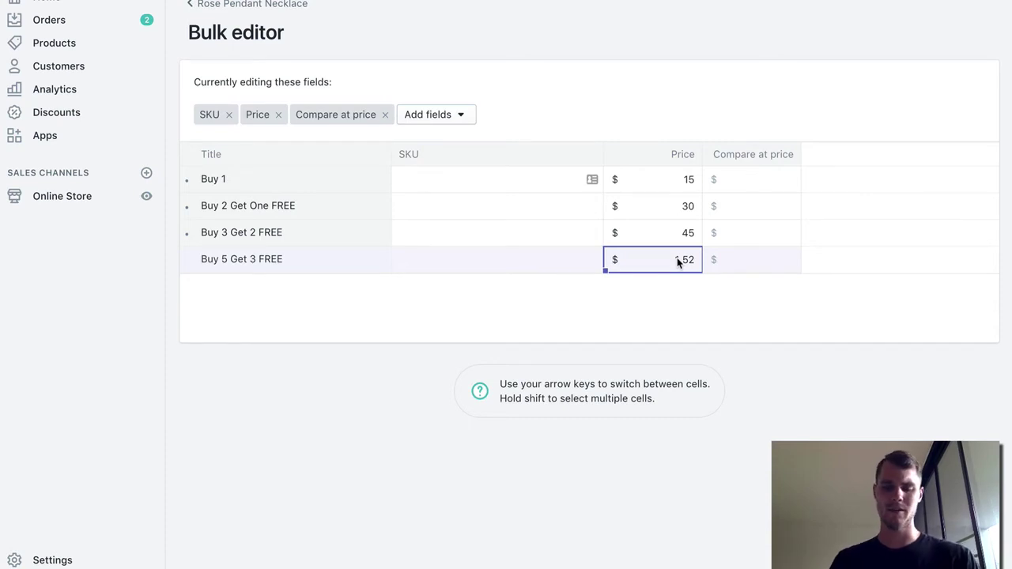
type("75")
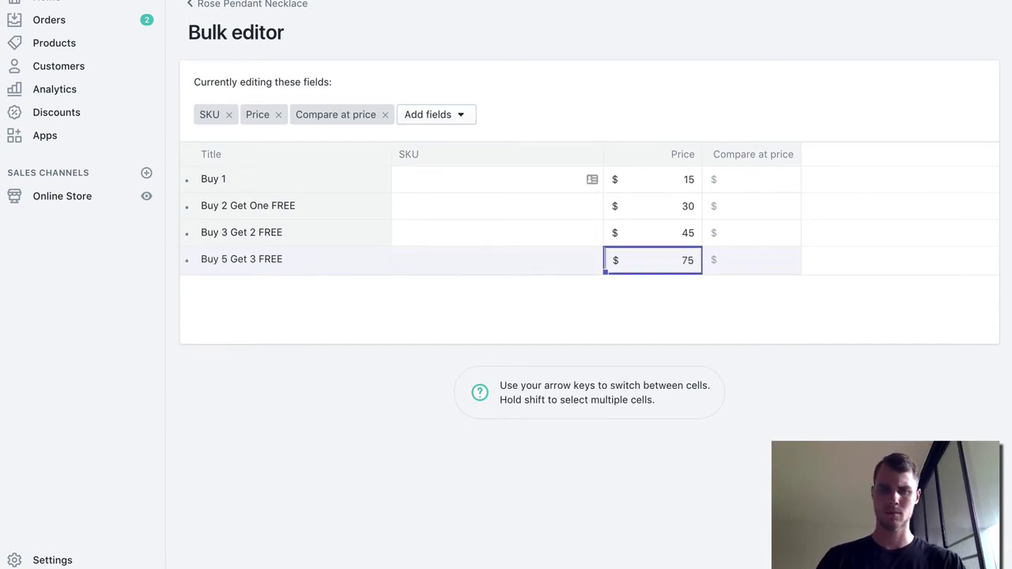
left_click(693, 286)
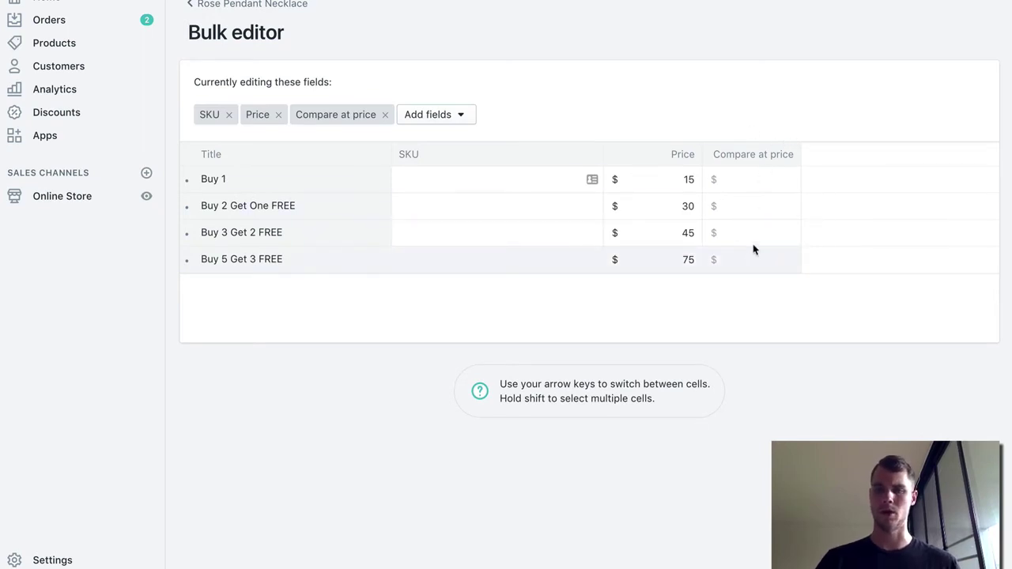
- Set the compare at price of the Buy 1 variant to $15 and of Buy 2 Get One FREE to $45
left_click(767, 185)
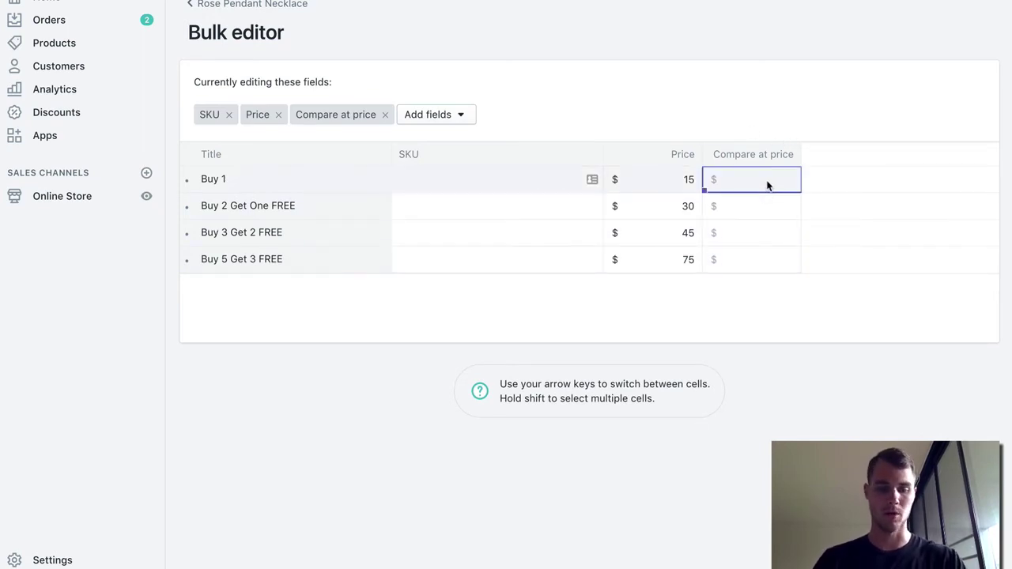
type("15")
left_click(753, 210)
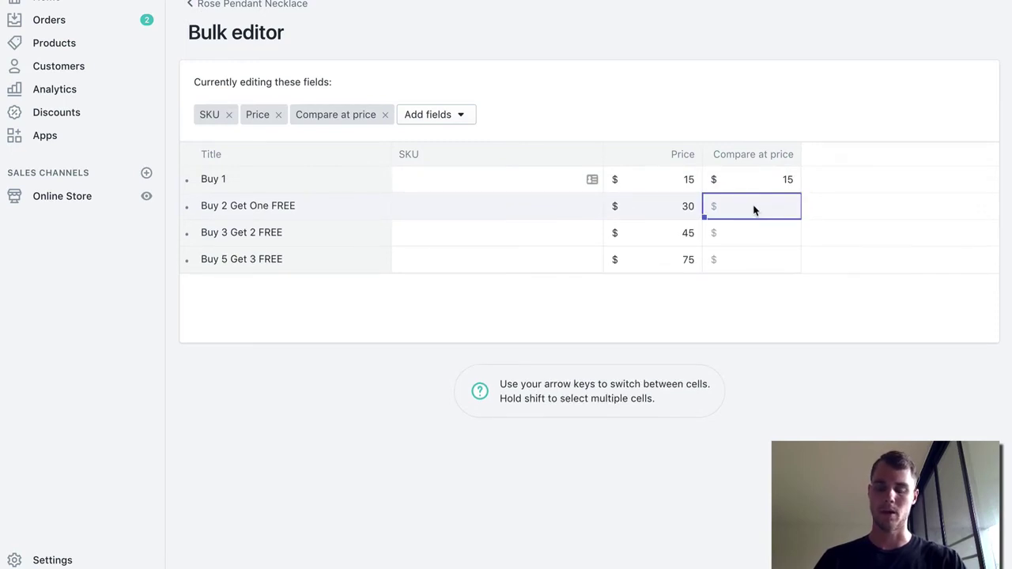
type("45")
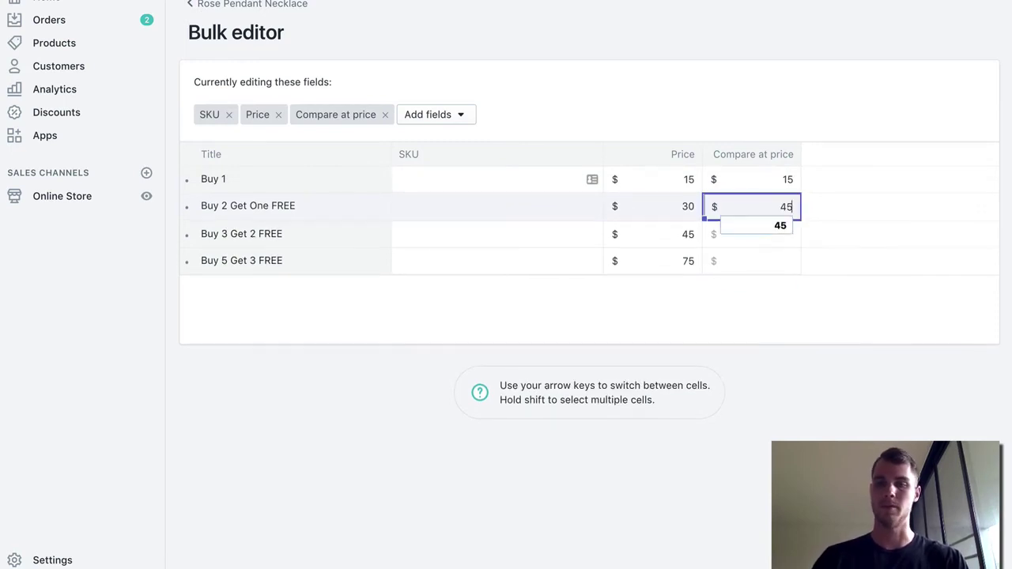
- Set the compare at price of Buy 3 Get 2 FREE to $75 and Buy 5 Get 3 FREE to $120, and save the changes
left_click(754, 243)
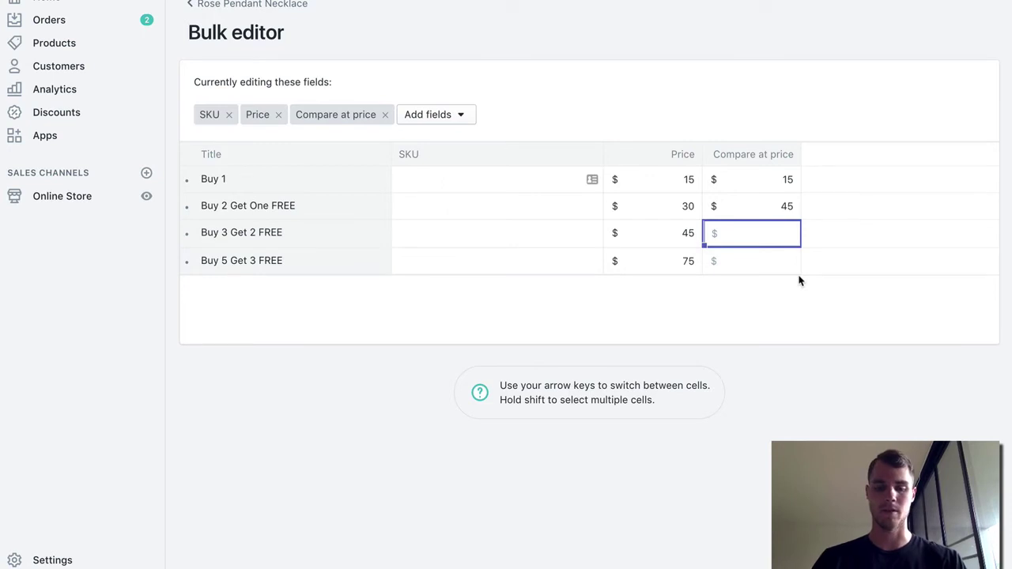
type("75")
left_click(738, 320)
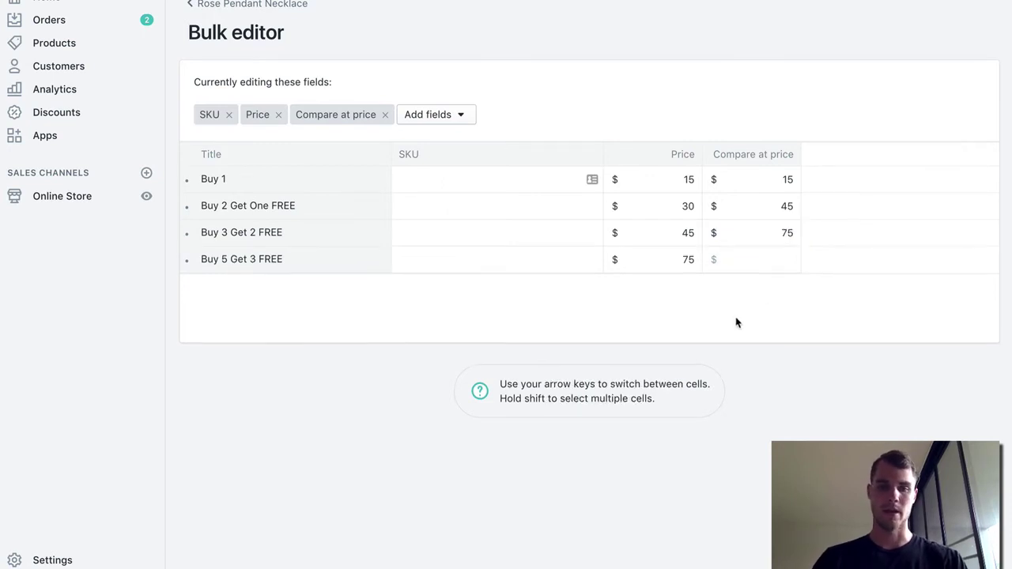
left_click(739, 265)
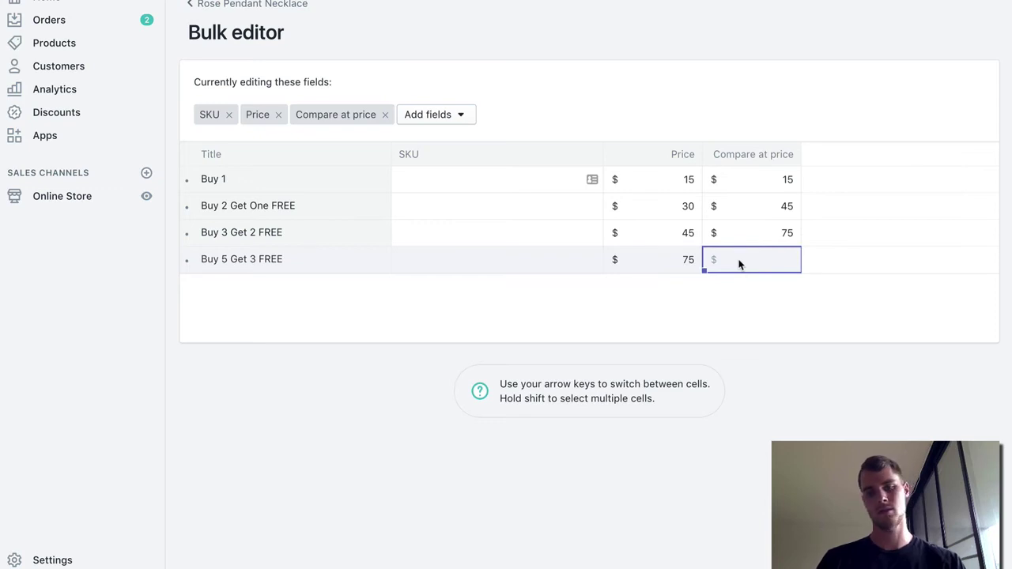
type("120")
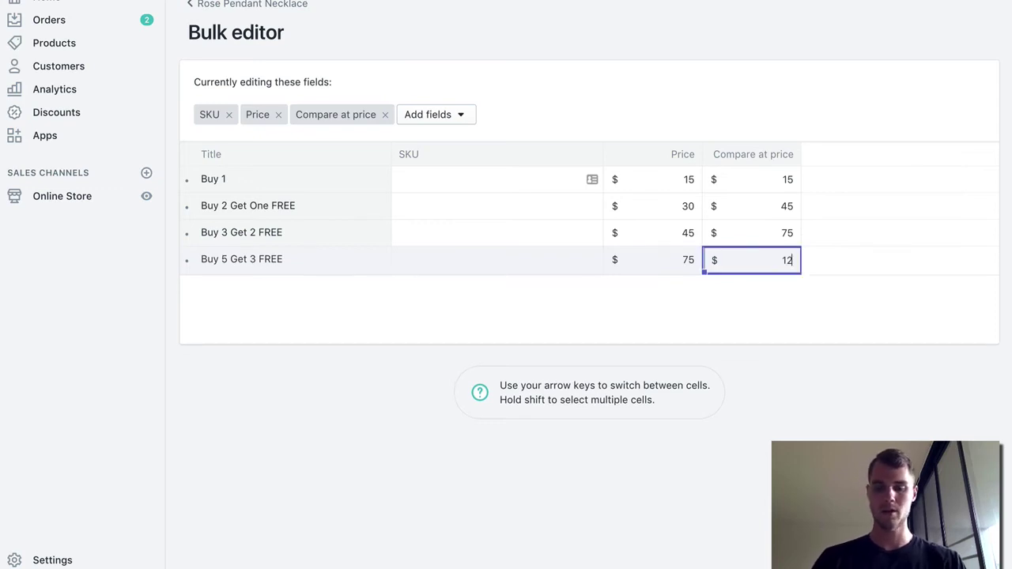
left_click(830, 383)
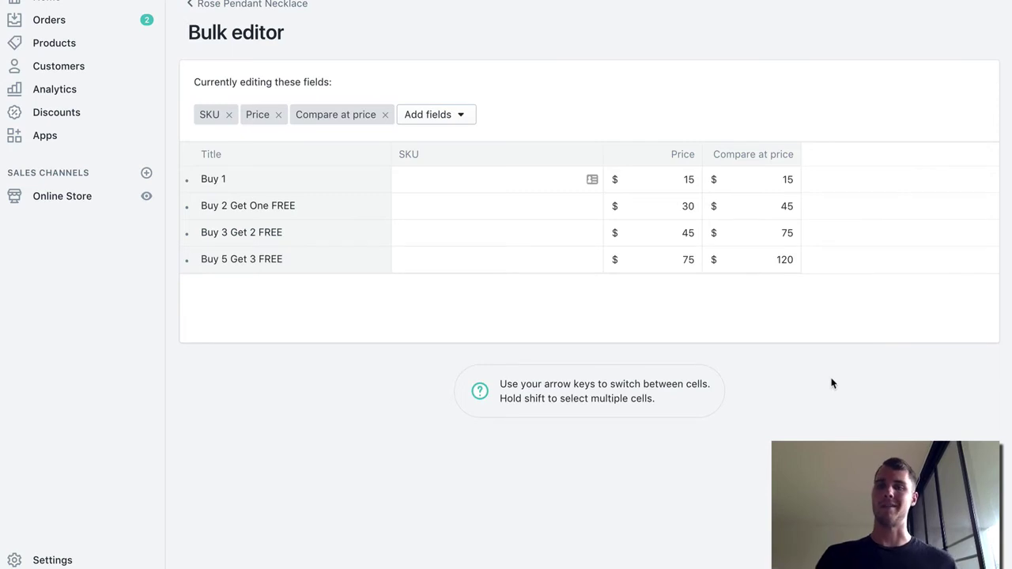
key("super+s")
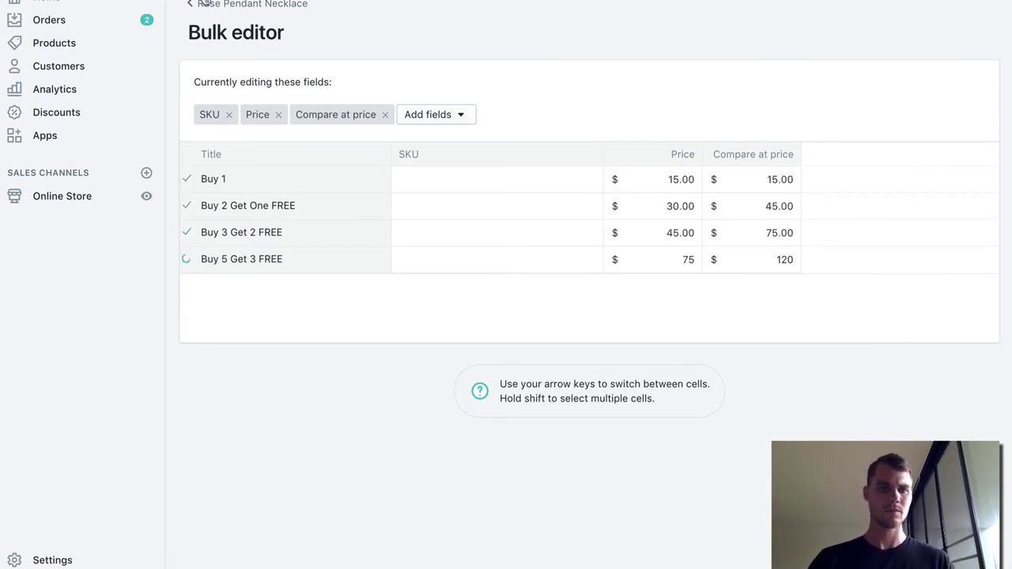
- Return to the Rose Pendant Necklace product page to review its variant prices, and switch to the product's storefront page
left_click(205, 9)
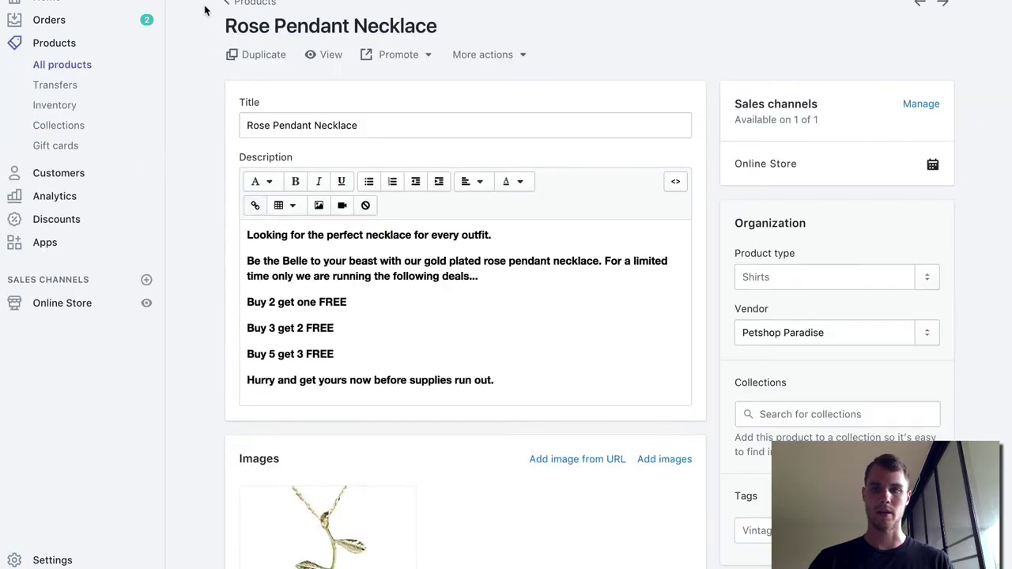
scroll(385, 261, "down", 5)
scroll(385, 261, "down", 2)
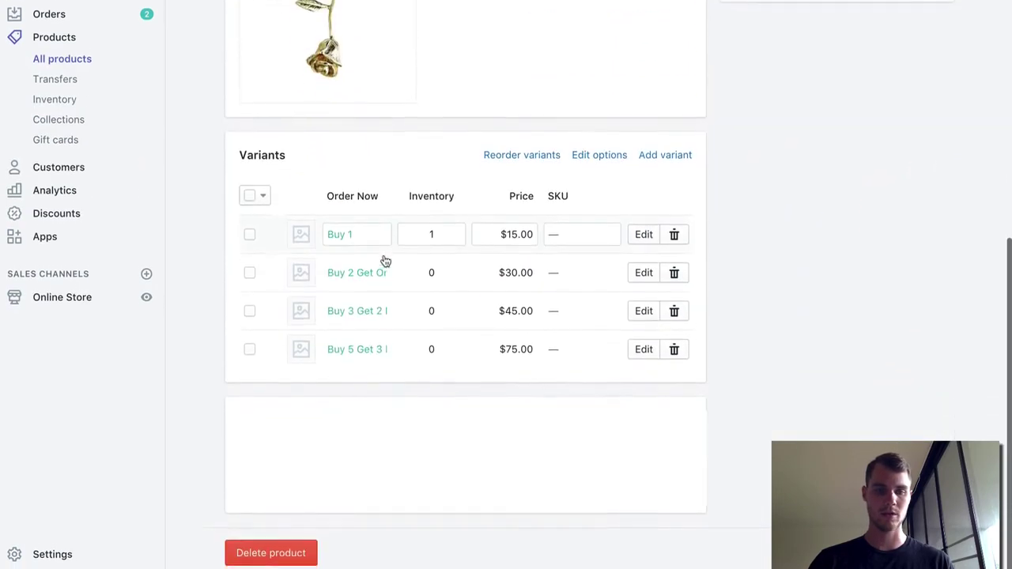
scroll(388, 158, "down", 1)
left_click(348, 45)
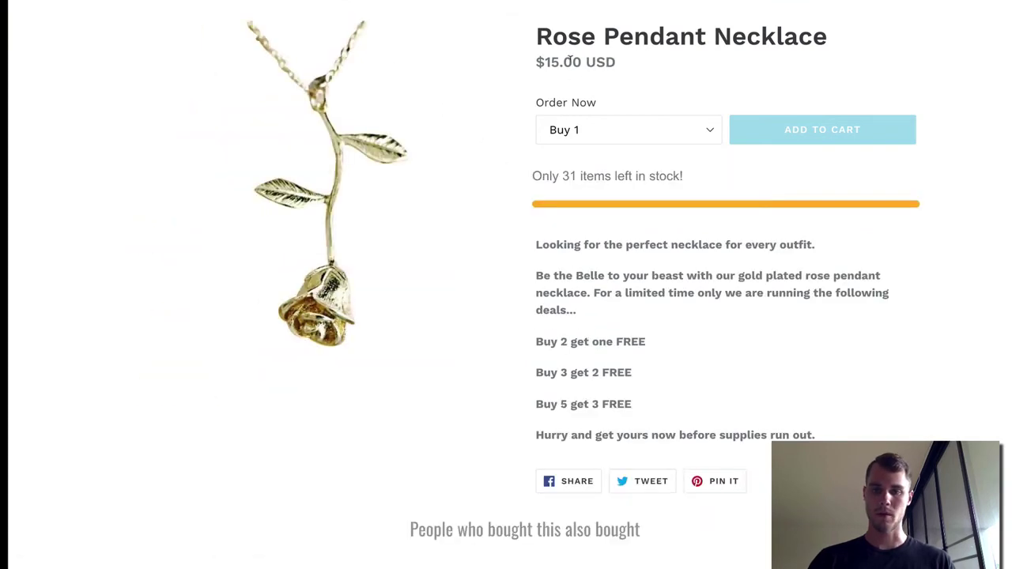
- Select Buy 2 Get One FREE, Buy 3 Get 2 FREE and Buy 5 Get 3 FREE in turn under Order Now to check their sale prices
left_click(592, 141)
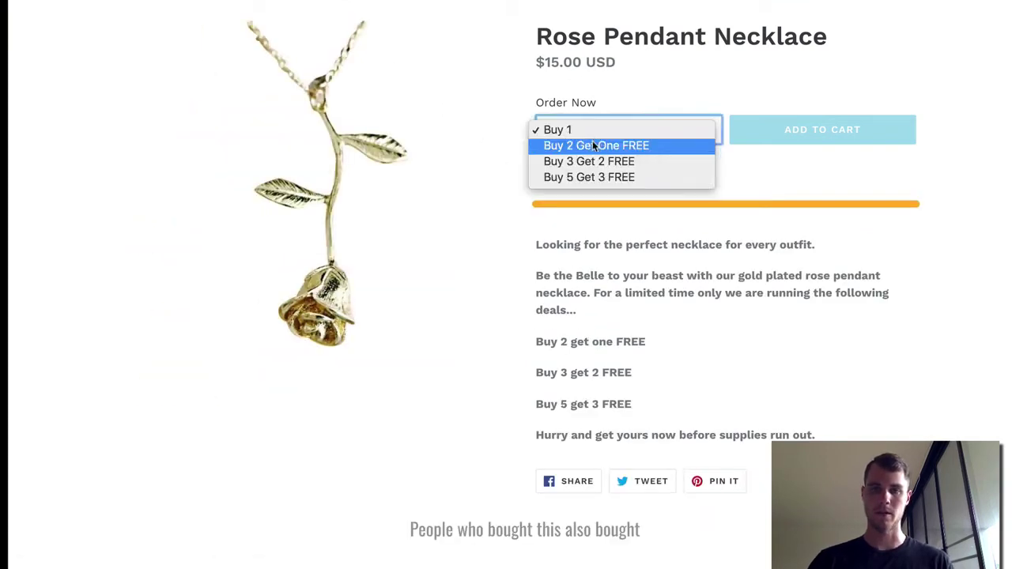
key("Escape")
key("Down")
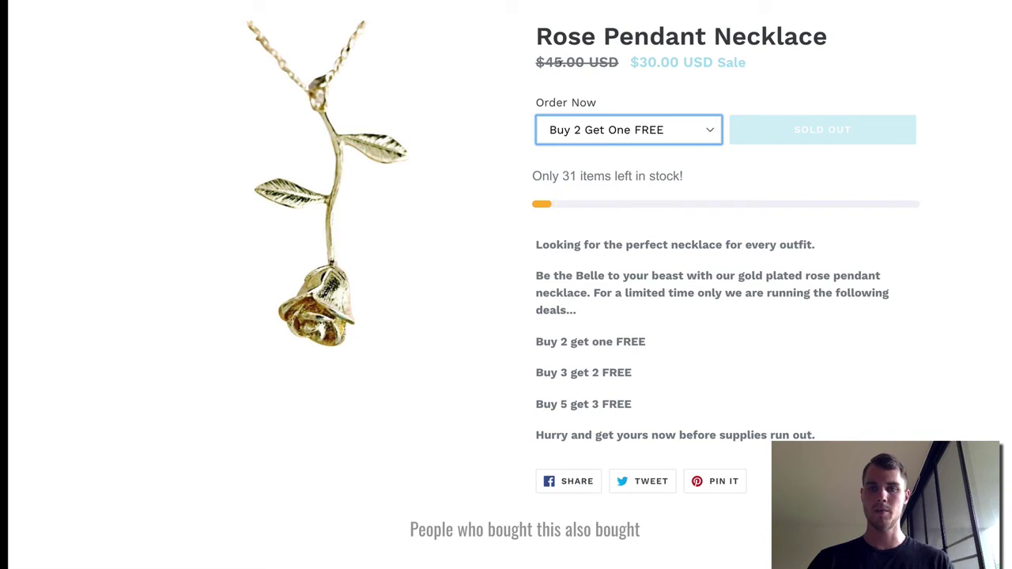
left_click(640, 130)
left_click(628, 143)
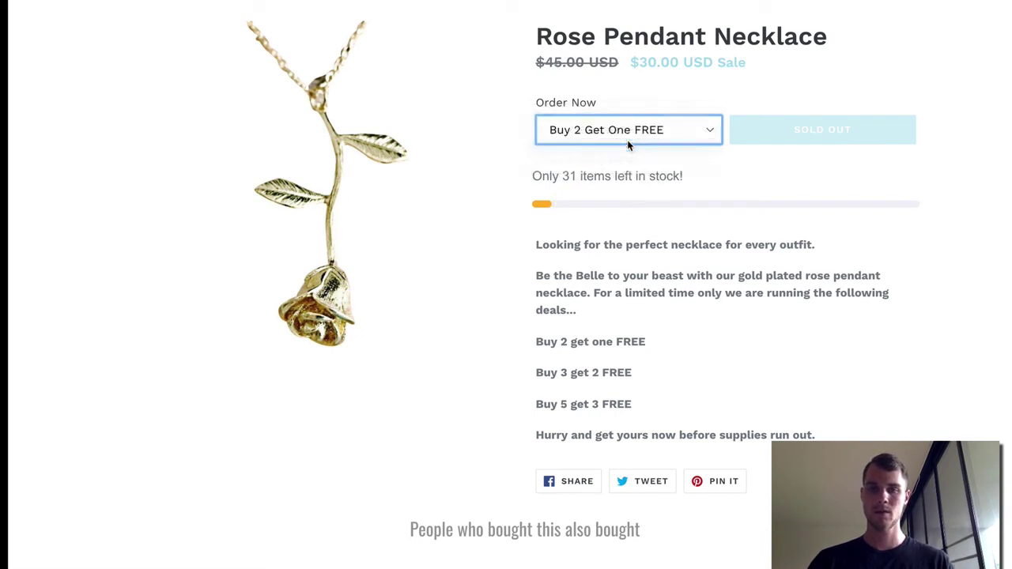
left_click(628, 137)
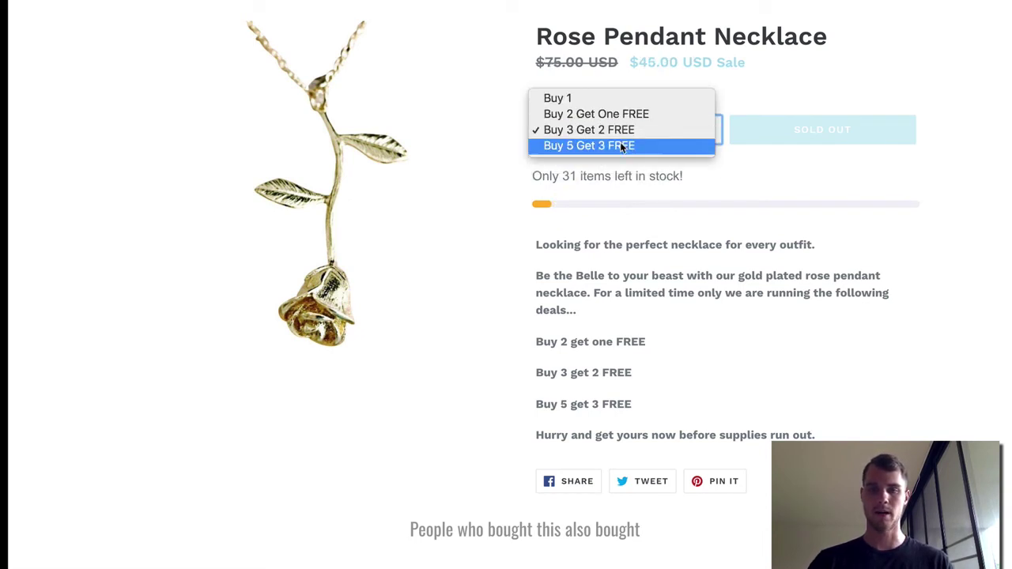
key("Escape")
key("Down")
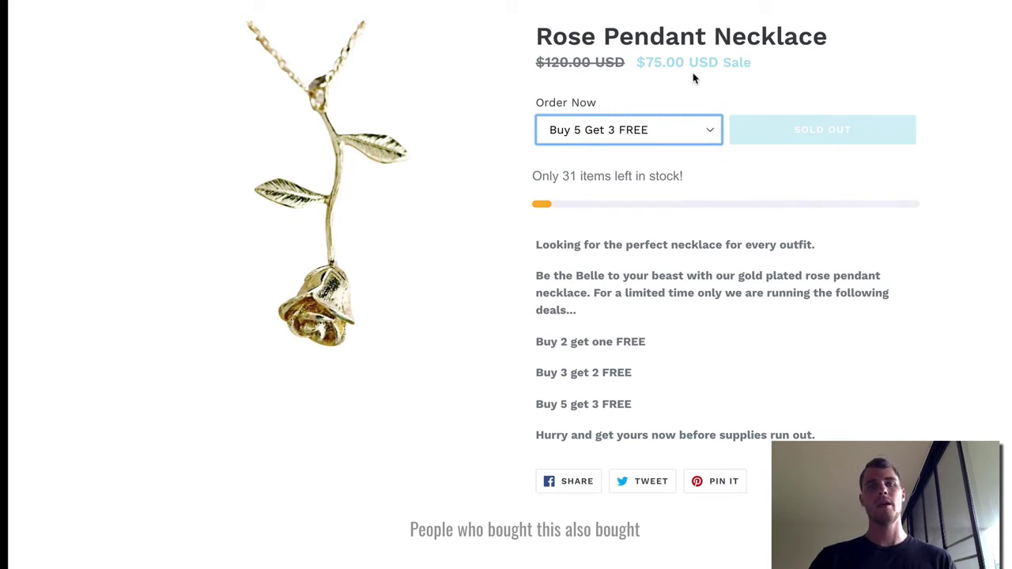